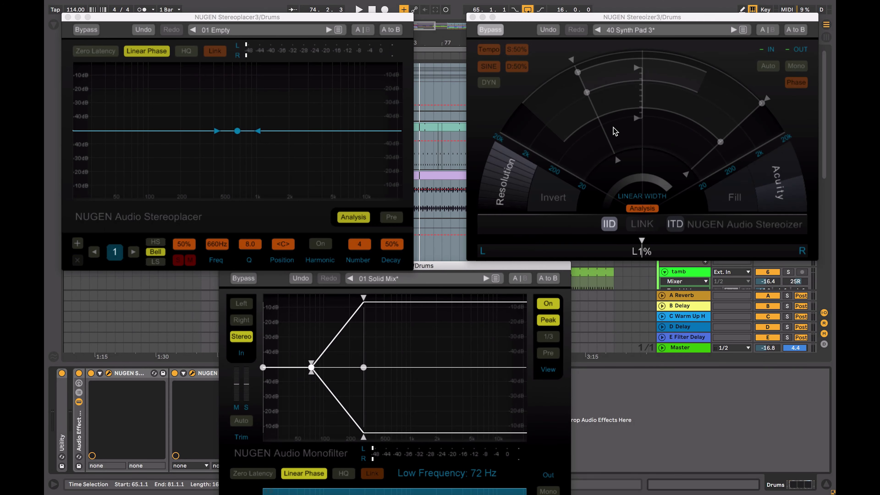
Step: Bypass the Drums Stereoizer and bring the Monofilter (72 Hz crossover) window to the front
left_click(489, 30)
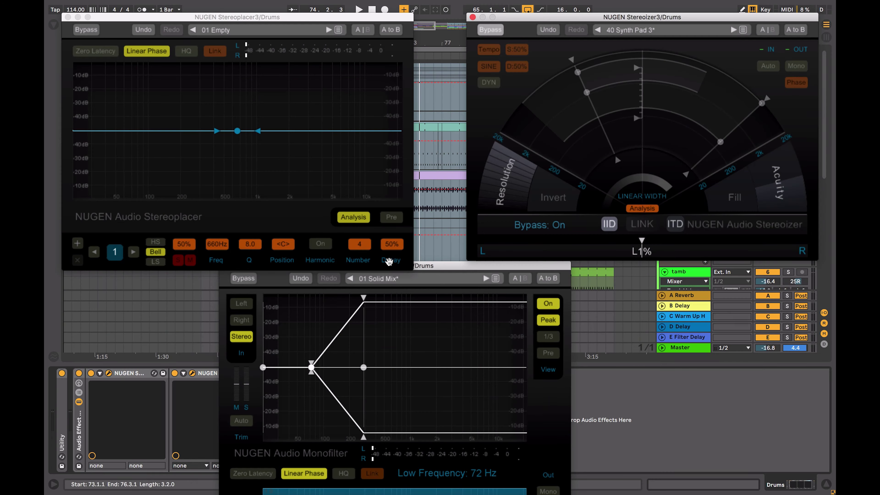
left_click(438, 268)
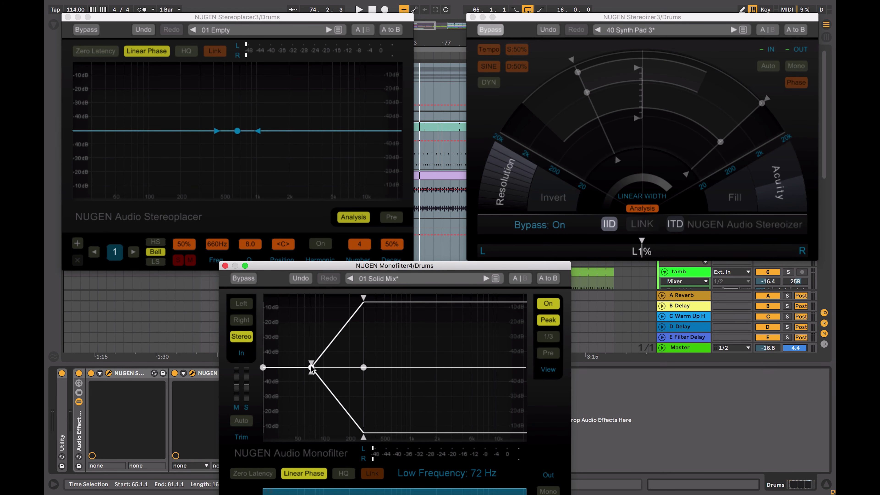
Step: Set Monofilter lows to 100% width, start playback, and solo a 330 Hz Stereoplacer bell panned L79
left_click_drag(312, 368, 310, 270)
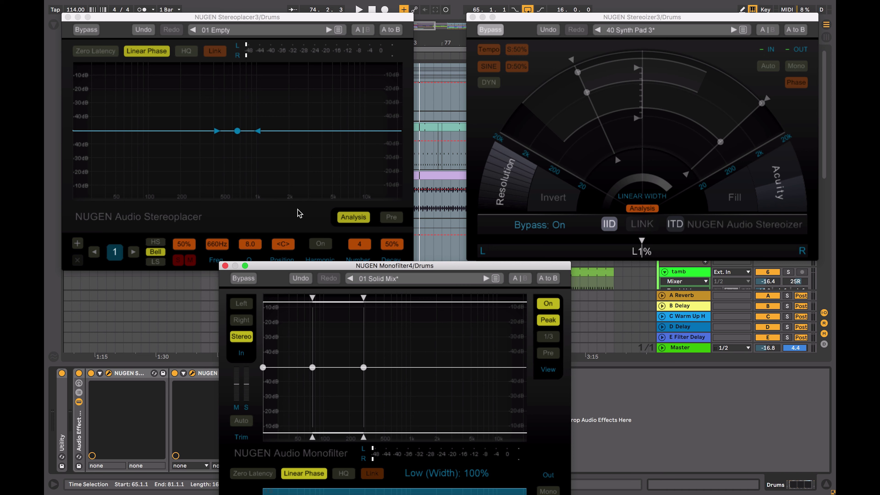
key("space")
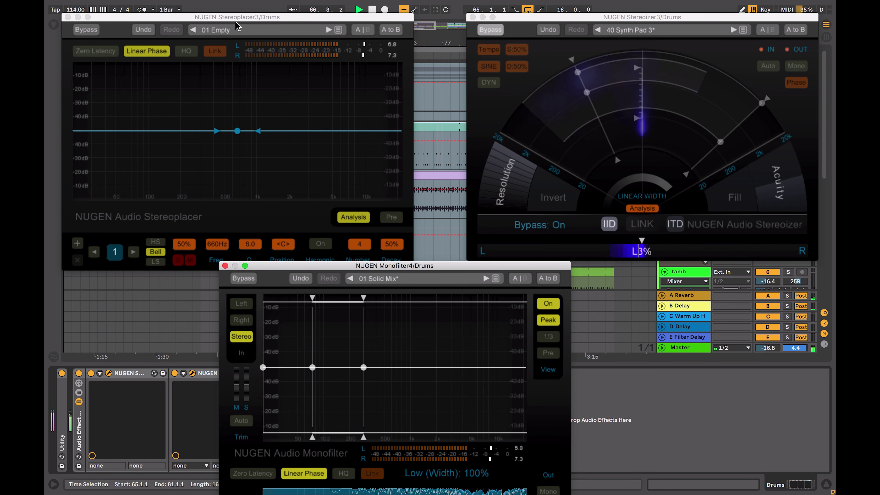
left_click_drag(237, 132, 205, 84)
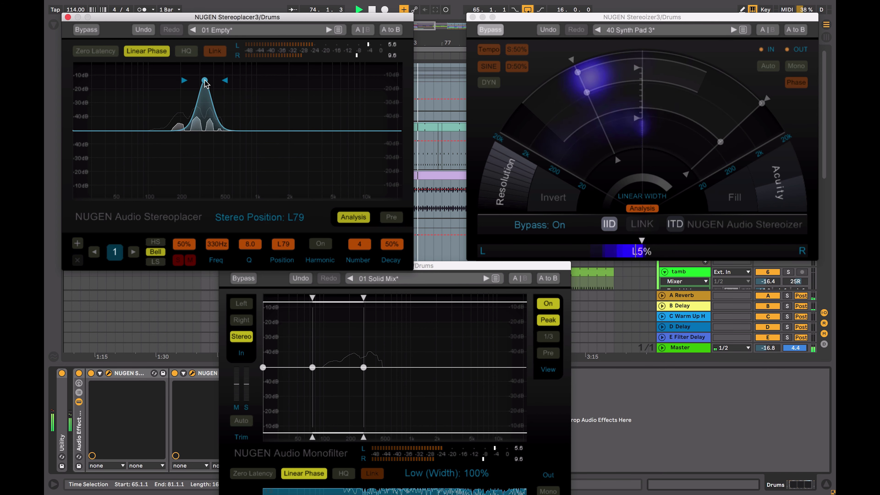
left_click(178, 260)
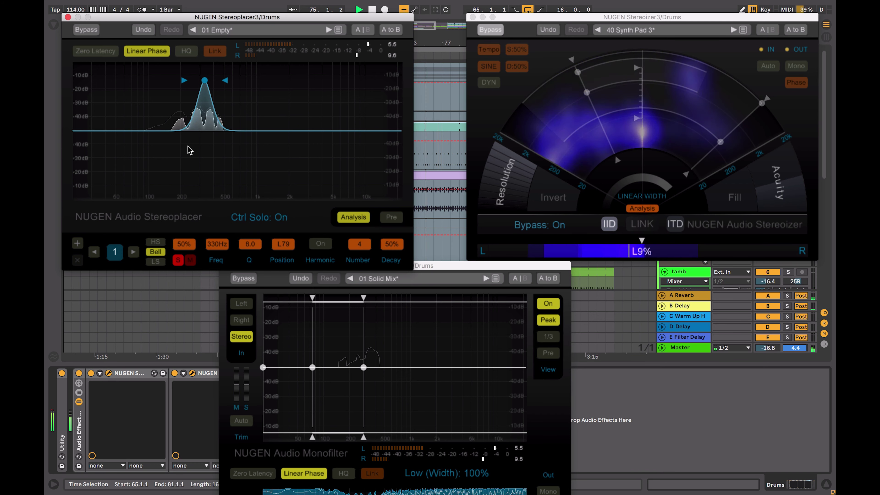
Step: Move the soloed Stereoplacer bell to 3.1 kHz at L69, toggling its mute to compare
left_click_drag(204, 80, 310, 87)
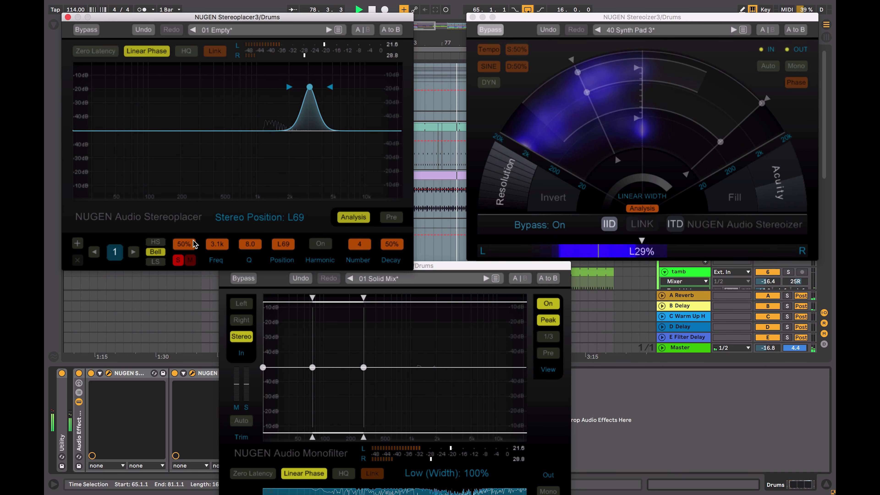
left_click(190, 260)
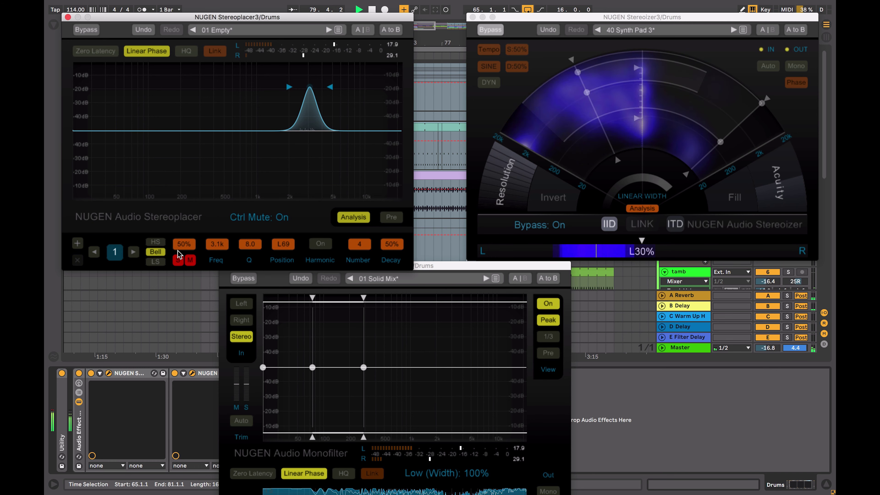
left_click(190, 259)
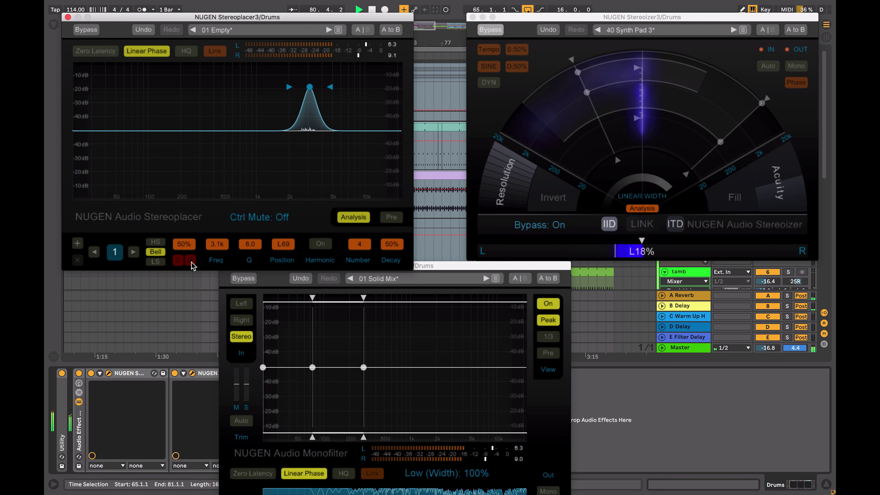
left_click(190, 260)
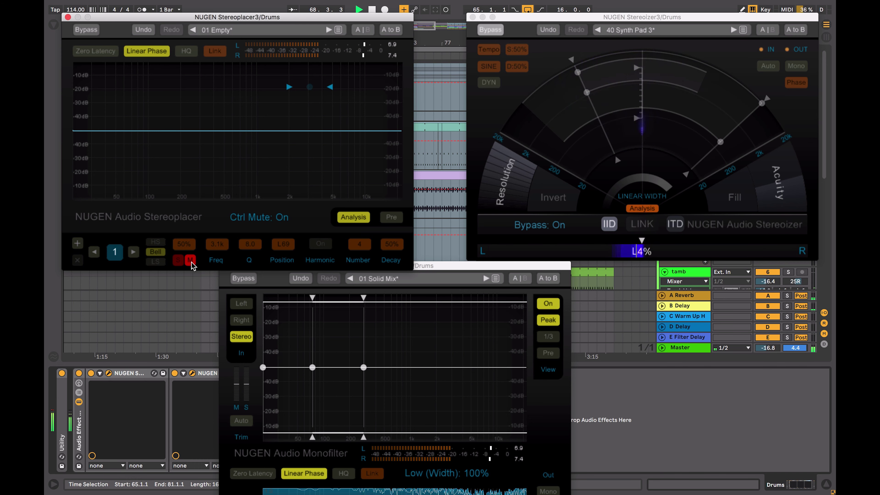
left_click(190, 259)
Step: Re-solo the bell and move it to 5.1 kHz at position L80 with a slightly lower Q
left_click(178, 260)
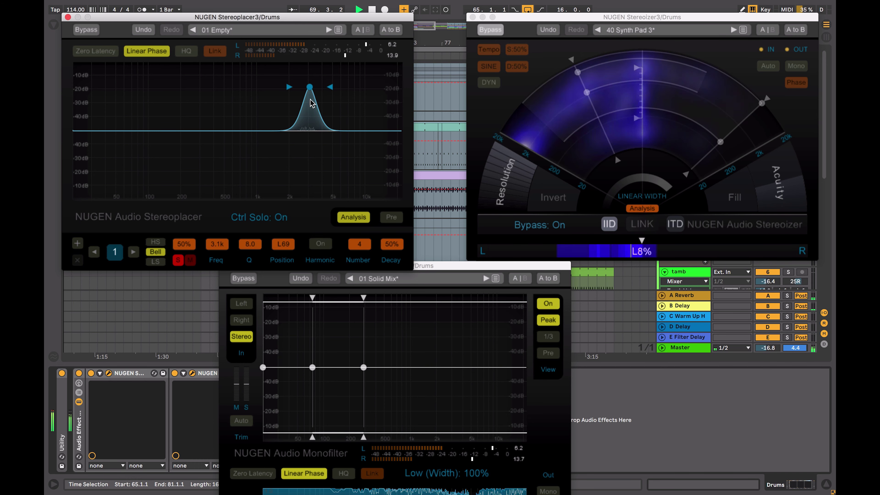
left_click_drag(309, 86, 337, 92)
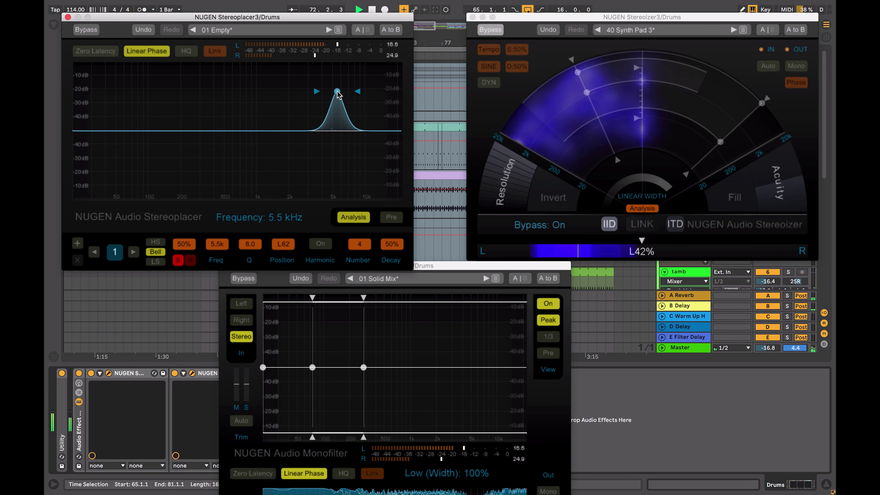
left_click_drag(336, 92, 318, 90)
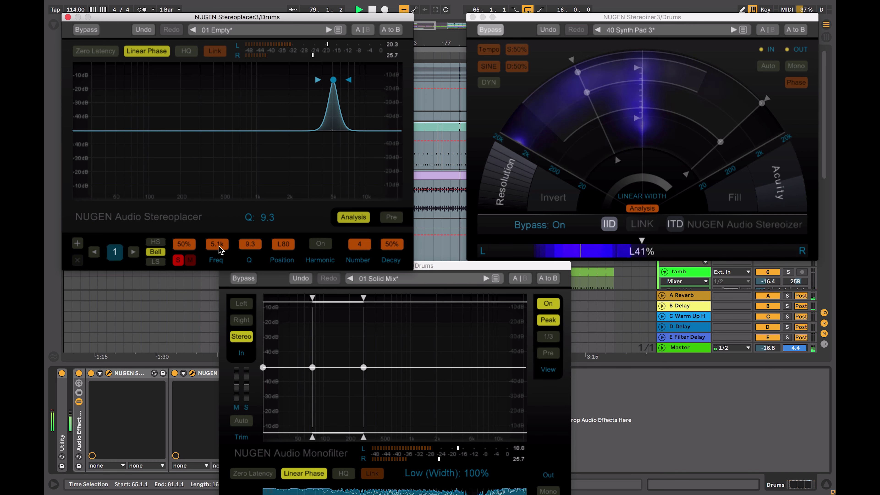
left_click_drag(318, 80, 316, 80)
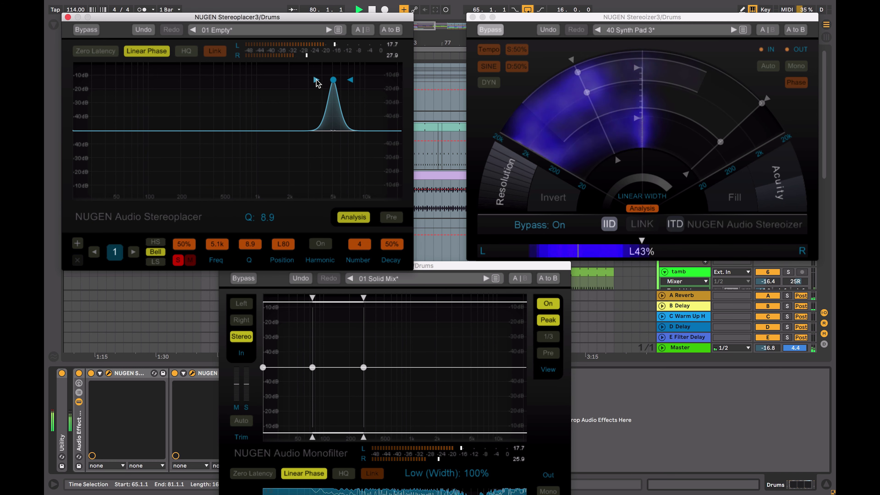
Step: Unsolo the bell, set it to 6.2 kHz, Q 7.4, L60, stop playback, and un-bypass the Stereoizer
left_click(177, 260)
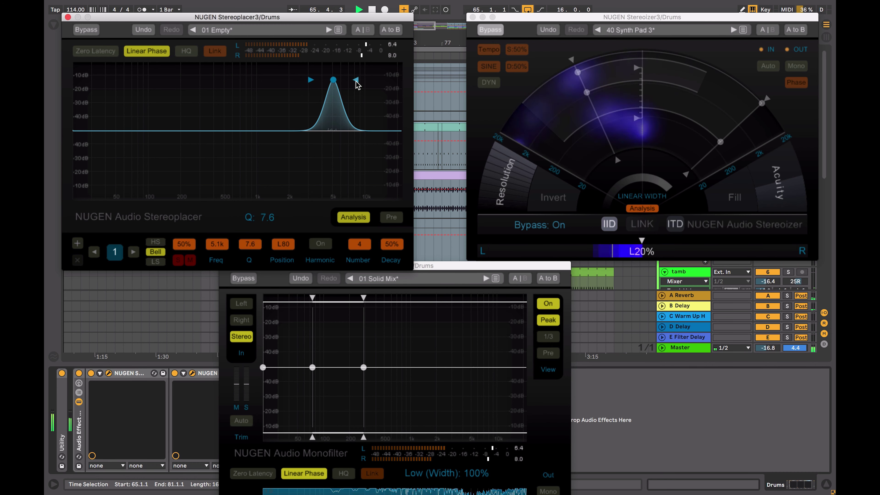
left_click_drag(334, 82, 335, 100)
left_click(284, 217)
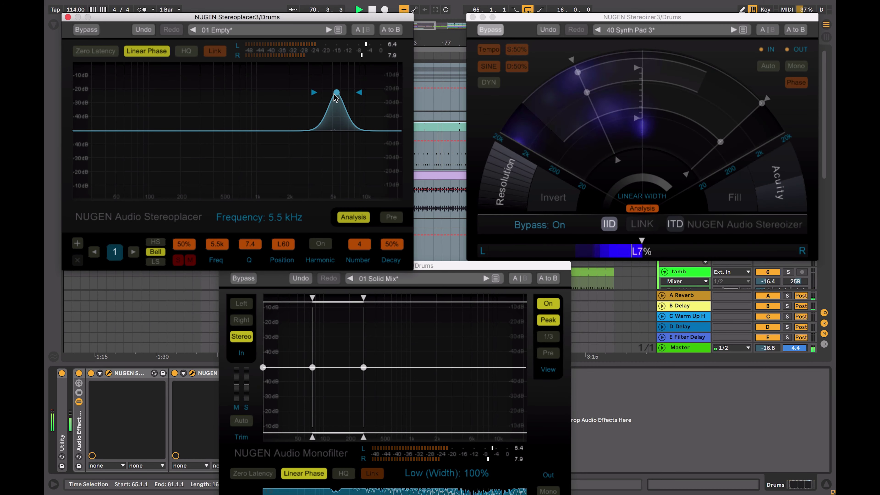
mouse_move(336, 93)
left_mouse_down()
mouse_move(335, 84)
mouse_move(338, 164)
mouse_move(342, 92)
left_mouse_up()
key("space")
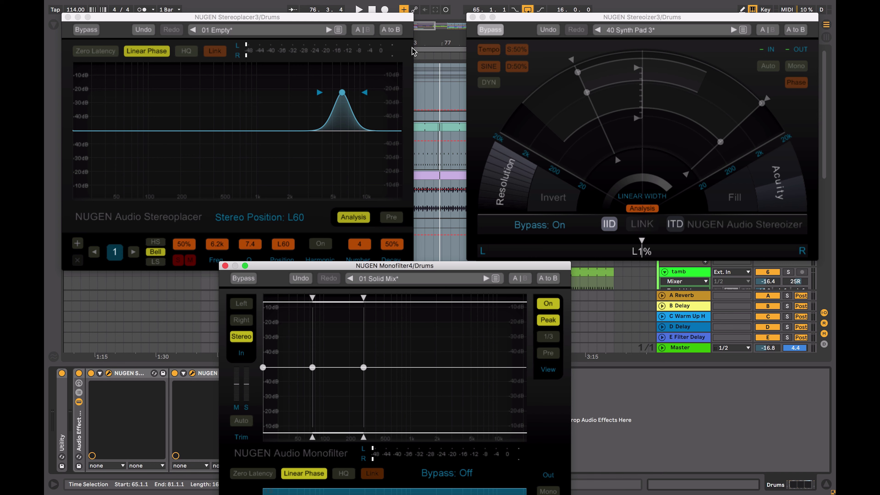
left_click(488, 31)
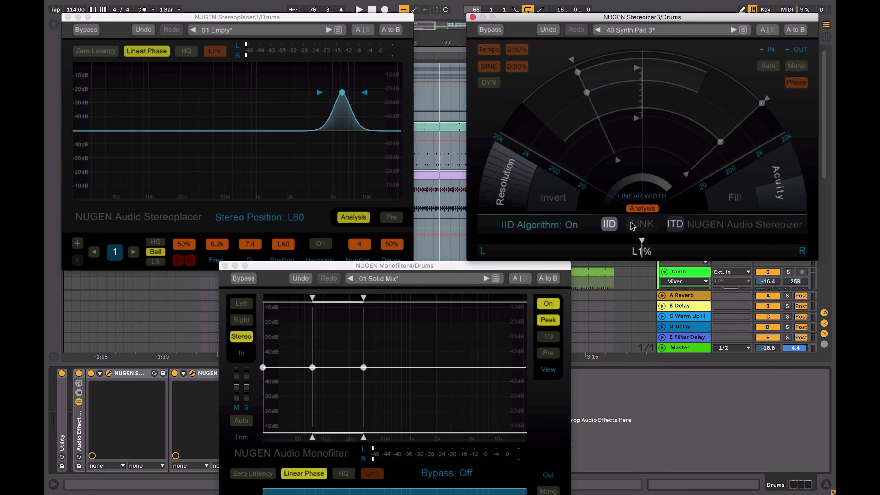
Step: Turn on the Stereoizer's ITD algorithm, with IID width at 52% and ITD width at 32%
left_click(674, 227)
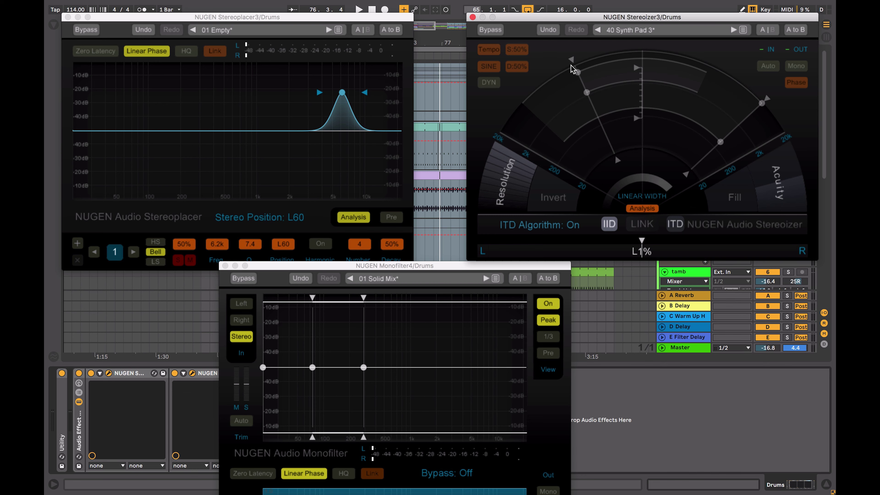
left_click_drag(571, 69, 589, 160)
Step: Adjust the IID upper bound, set ITD low bound 88 Hz, ITD width 22%, IID resolution 10, acuity 66%
mouse_move(549, 89)
left_mouse_down()
mouse_move(569, 134)
mouse_move(541, 86)
left_mouse_up()
left_click_drag(720, 143, 706, 155)
left_click_drag(762, 104, 547, 101)
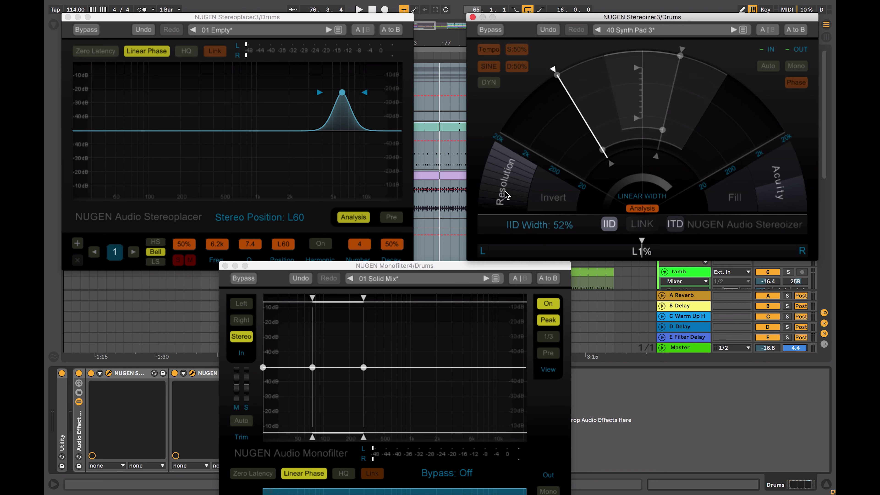
left_click_drag(511, 186, 512, 180)
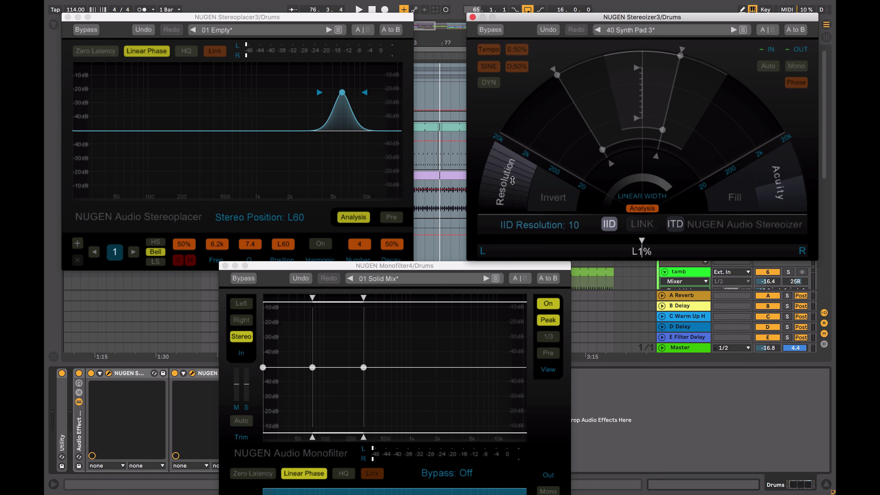
left_click_drag(778, 190, 769, 156)
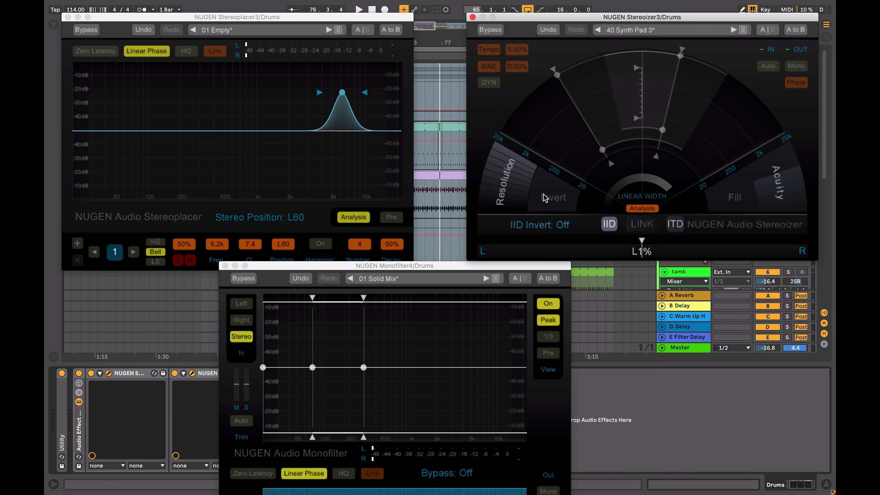
Step: Start playback, turn ITD off, raise the IID low bound, and set IID width 75%, linear width 85%
key("space")
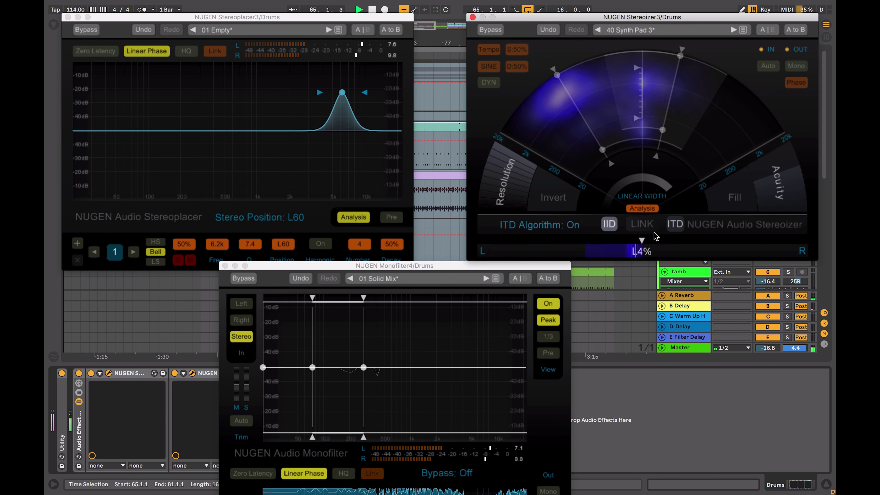
left_click(674, 226)
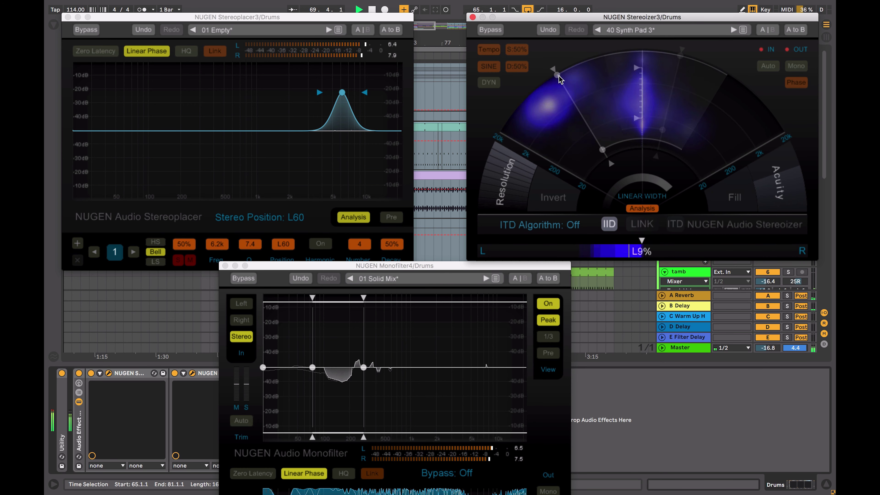
left_click_drag(602, 150, 600, 139)
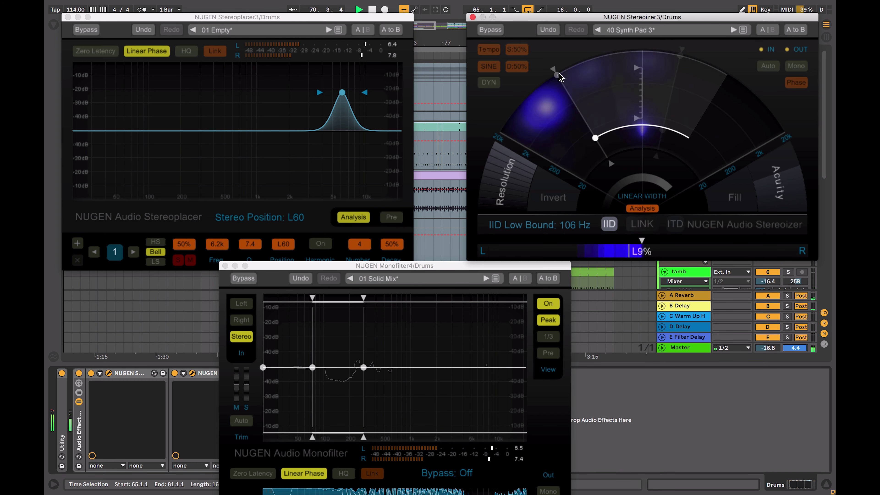
left_click_drag(552, 67, 518, 96)
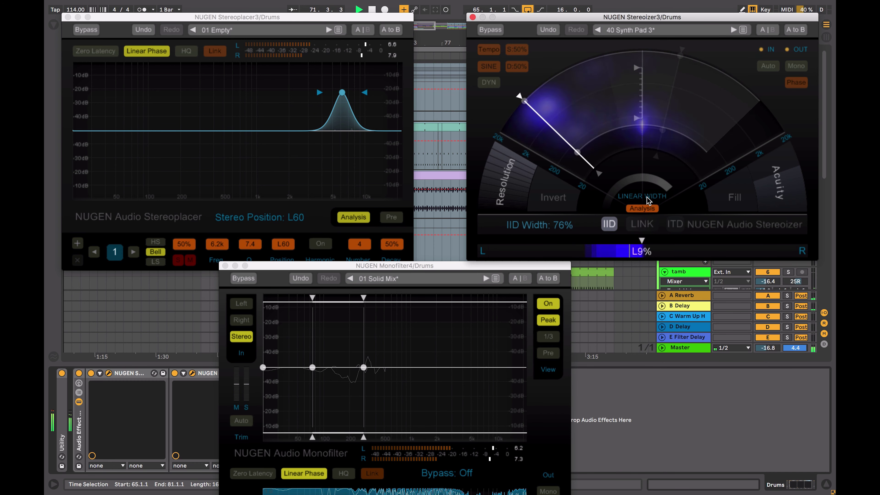
left_click_drag(634, 197, 634, 158)
Step: Sweep the IID width down and back up to 88%, with bounds at 20 Hz and 22.0 kHz
left_click_drag(520, 101, 642, 51)
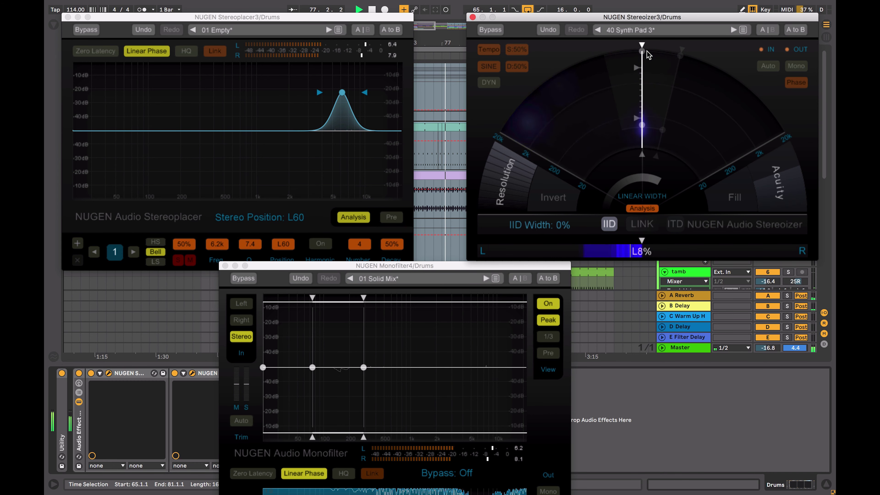
left_click_drag(647, 50, 521, 125)
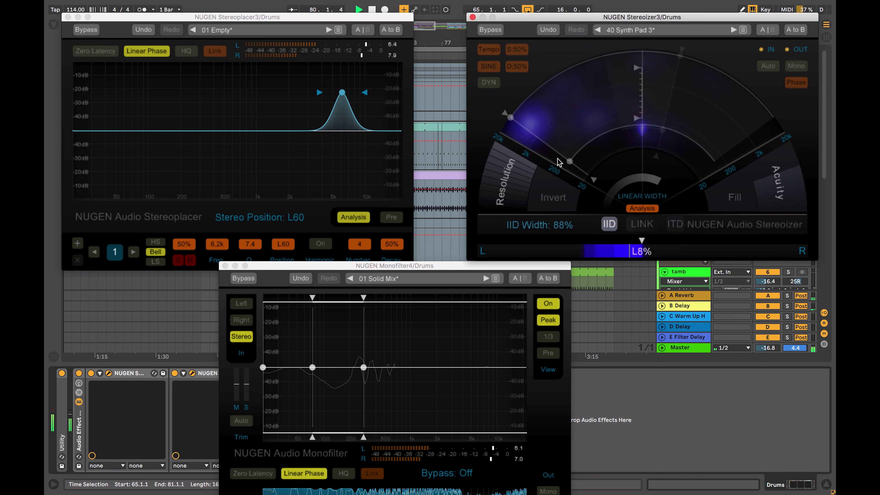
left_click_drag(570, 161, 594, 184)
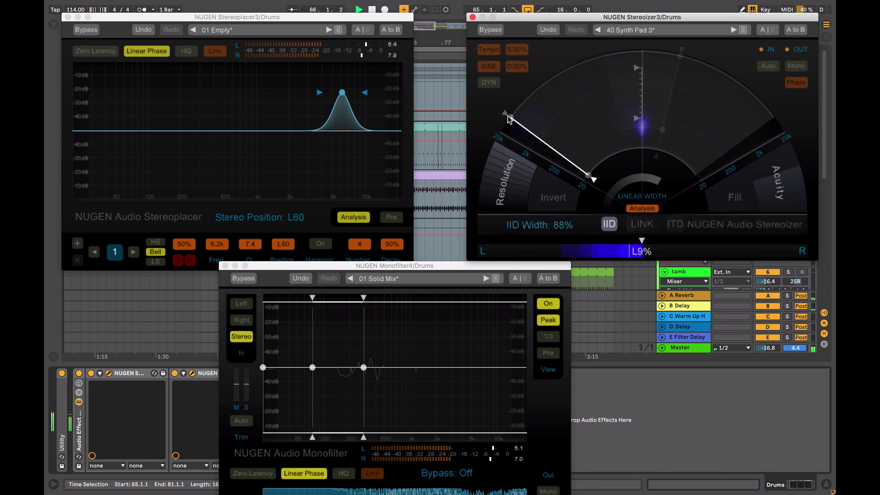
left_click_drag(507, 116, 503, 112)
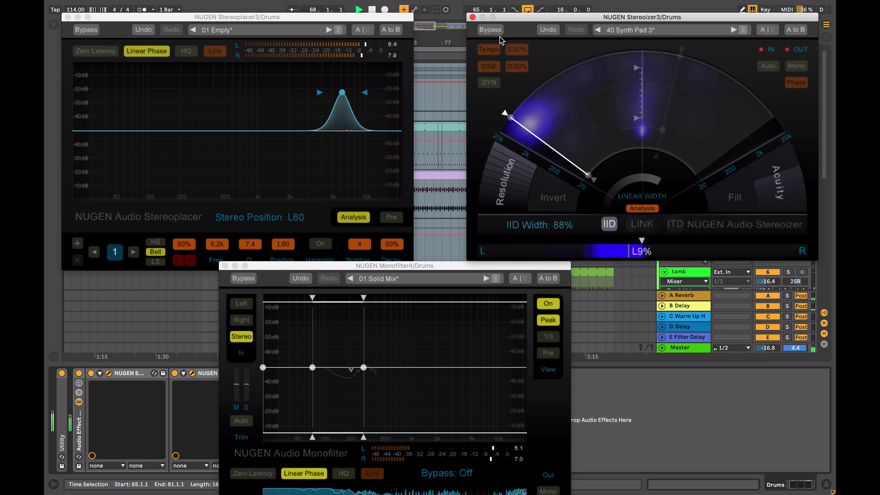
Step: A/B the Stereoizer, set IID low bound ~99 Hz and linear width ~179%, reshape IID width, then bypass it
left_click(494, 30)
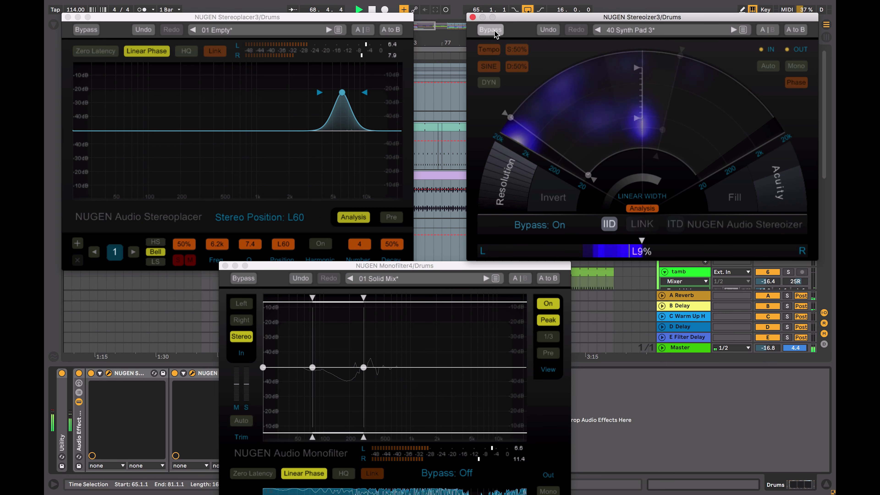
left_click(494, 31)
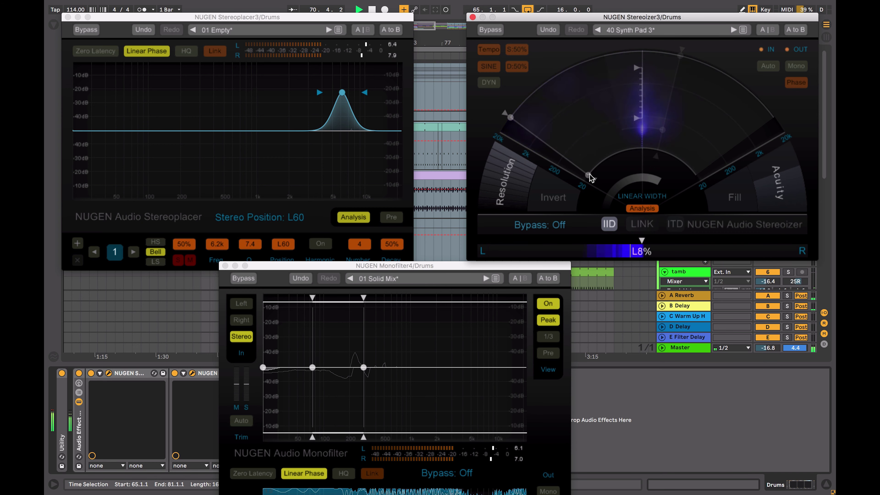
left_click_drag(589, 176, 561, 156)
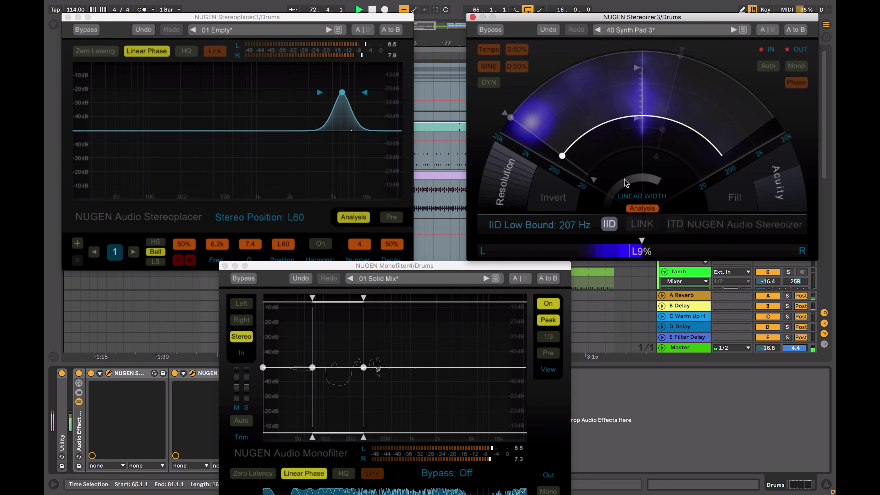
left_click_drag(622, 167, 560, 152)
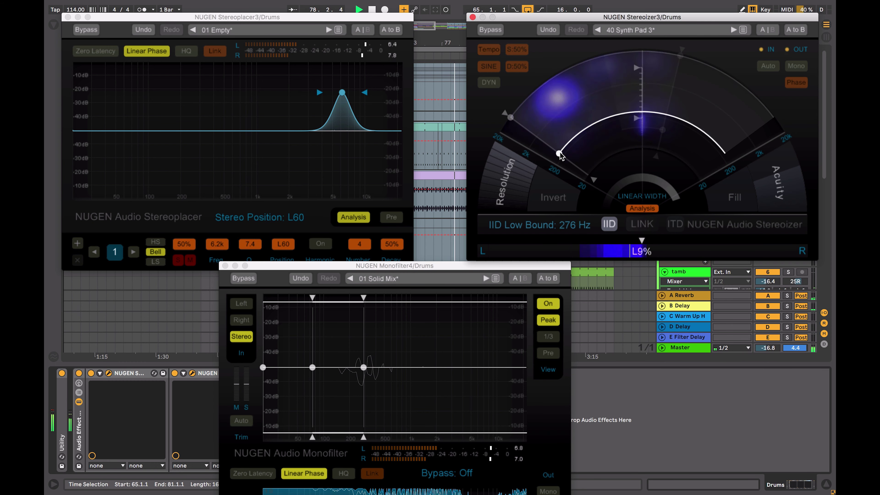
left_click_drag(504, 113, 494, 131)
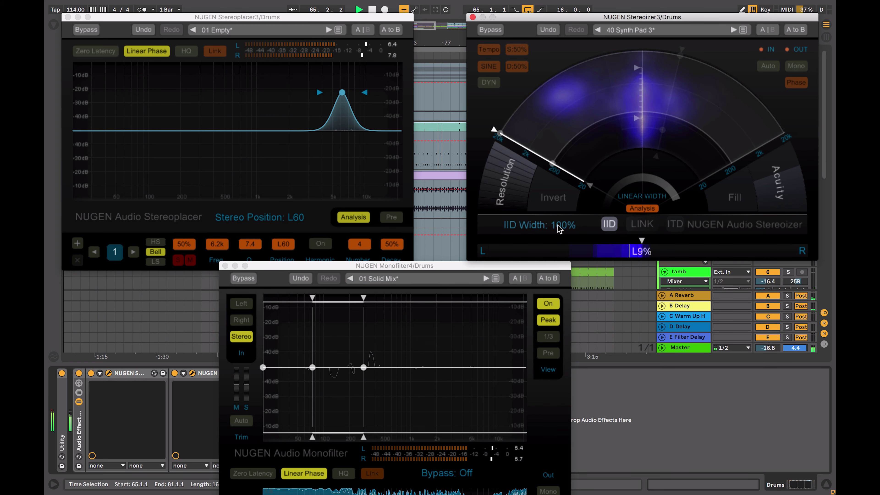
left_click(488, 33)
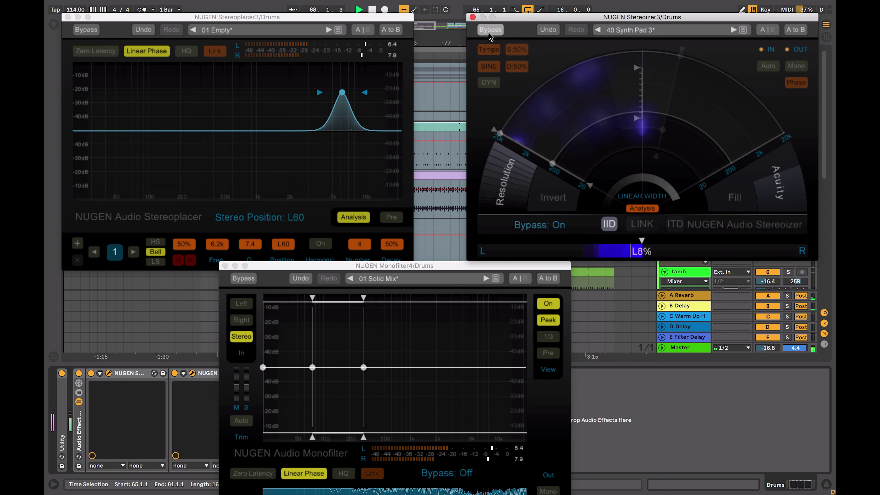
Step: Re-enable the Stereoizer, adjust IID resolution, narrow IID width to 73%, and switch ITD on
left_click(489, 33)
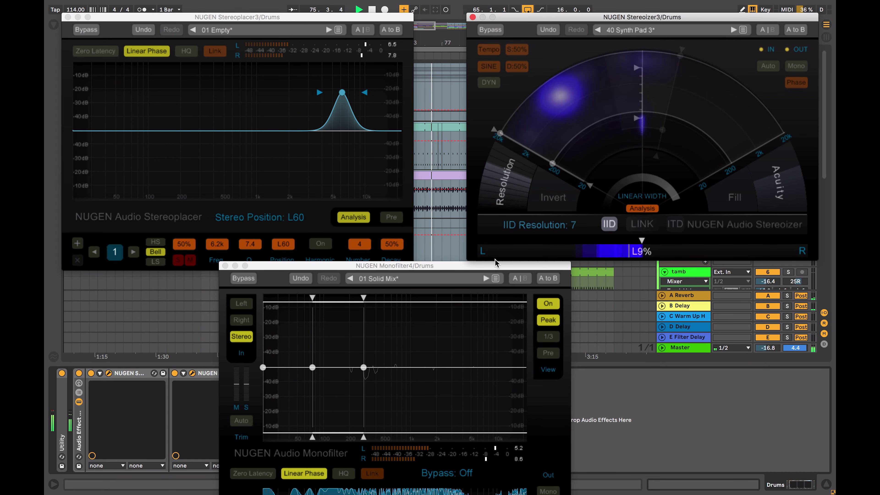
left_click_drag(495, 220, 500, 229)
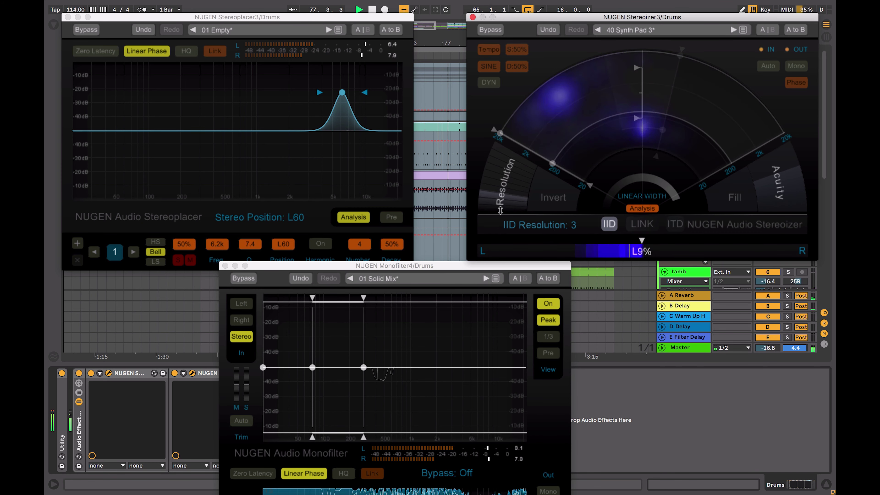
left_click_drag(494, 191, 496, 189)
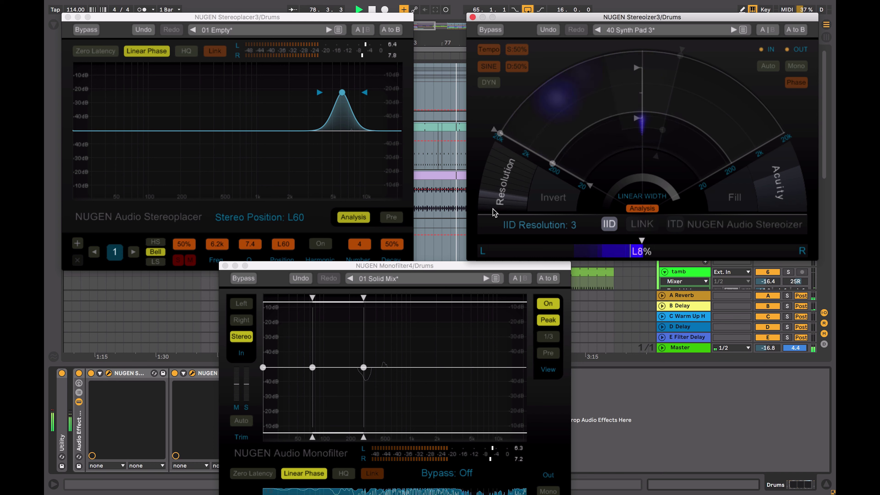
left_click_drag(496, 189, 501, 164)
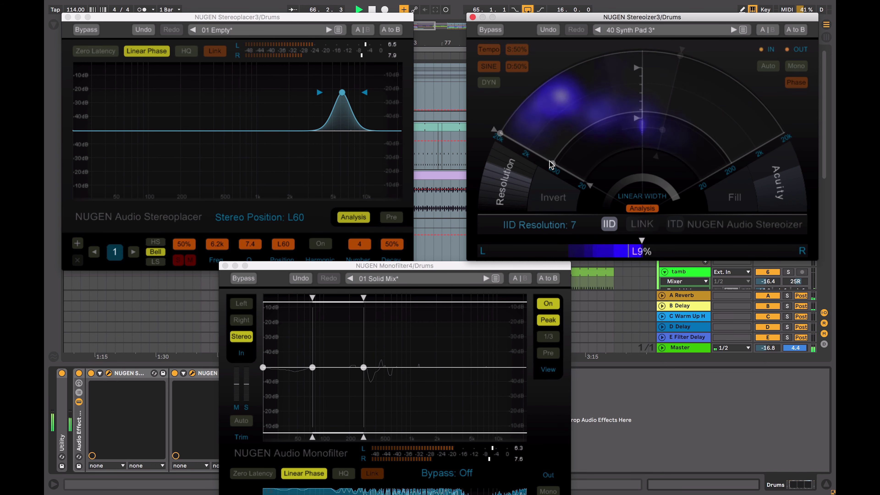
left_click_drag(497, 130, 561, 125)
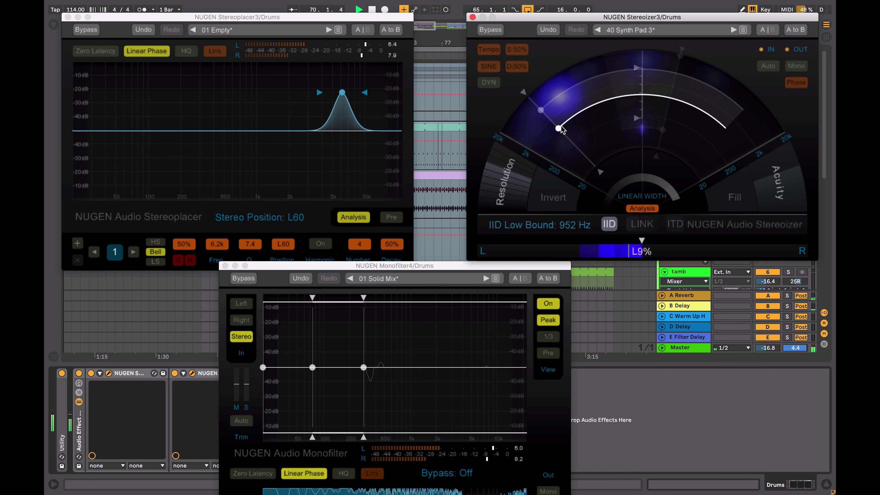
left_click(674, 225)
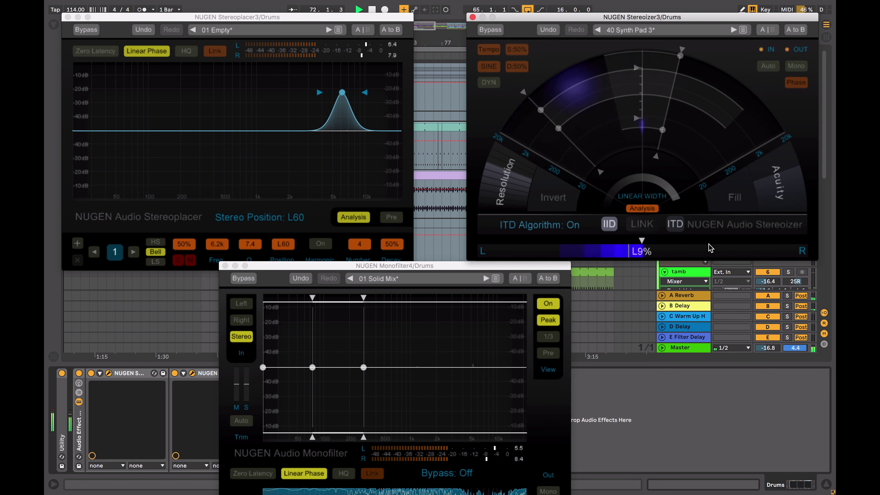
Step: Widen the Drums Stereoizer's ITD to 49%, comparing the sound with ITD off and on
left_click_drag(680, 56, 784, 133)
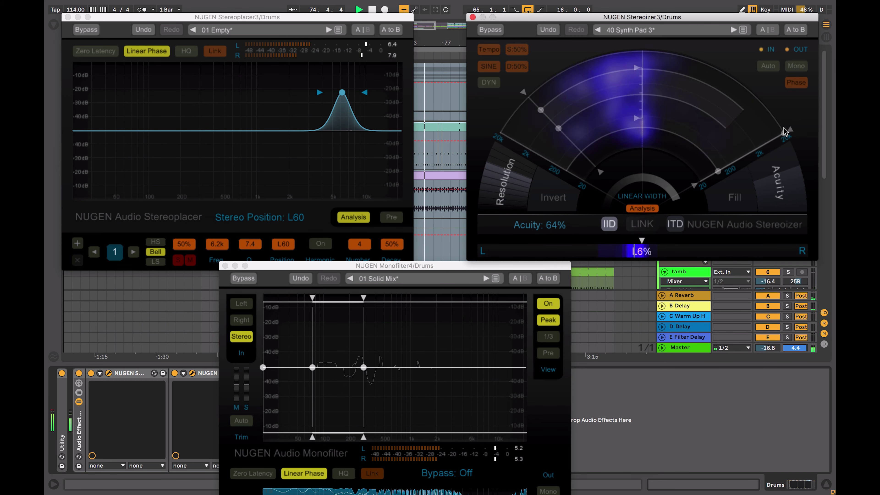
left_click(675, 224)
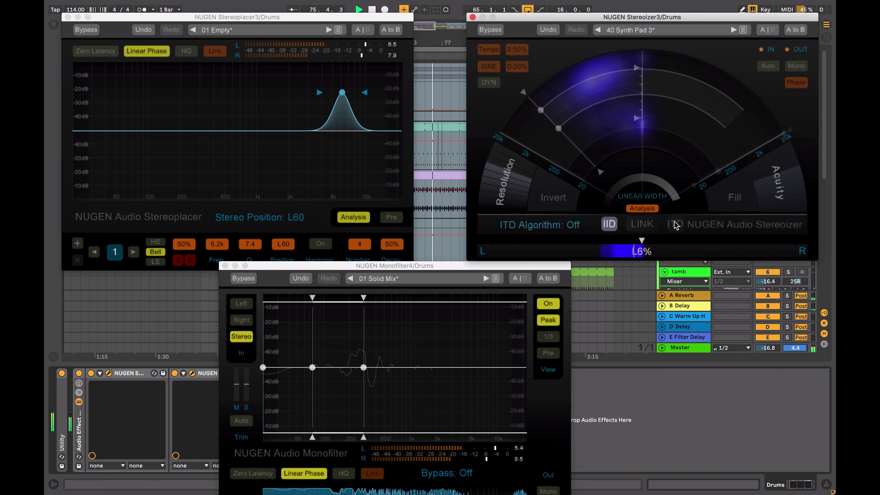
left_click(675, 225)
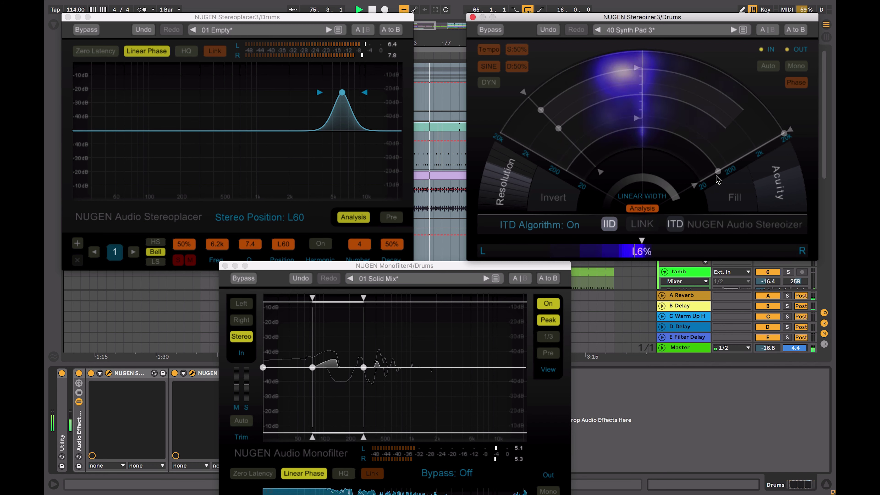
Step: Try ITD low bounds of 4.0 and 5.5 kHz, settle near 912 Hz, then reduce Acuity
left_click_drag(718, 171, 768, 101)
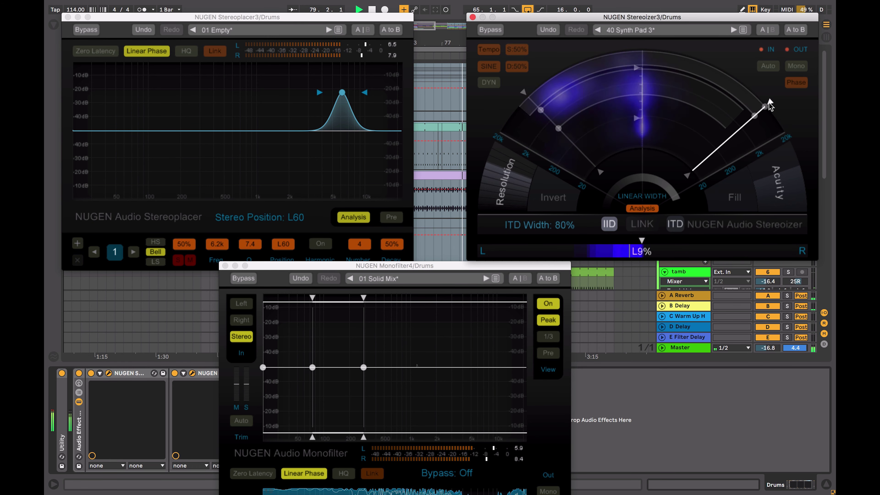
left_click(676, 224)
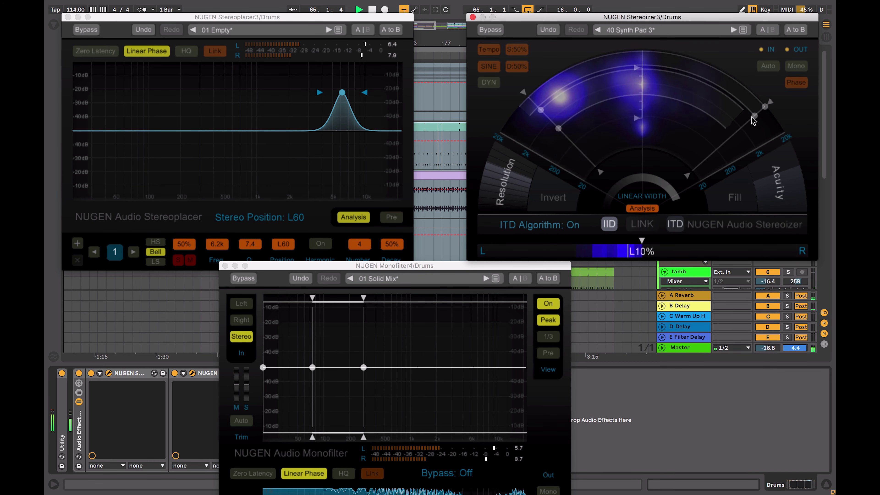
left_click_drag(754, 116, 738, 147)
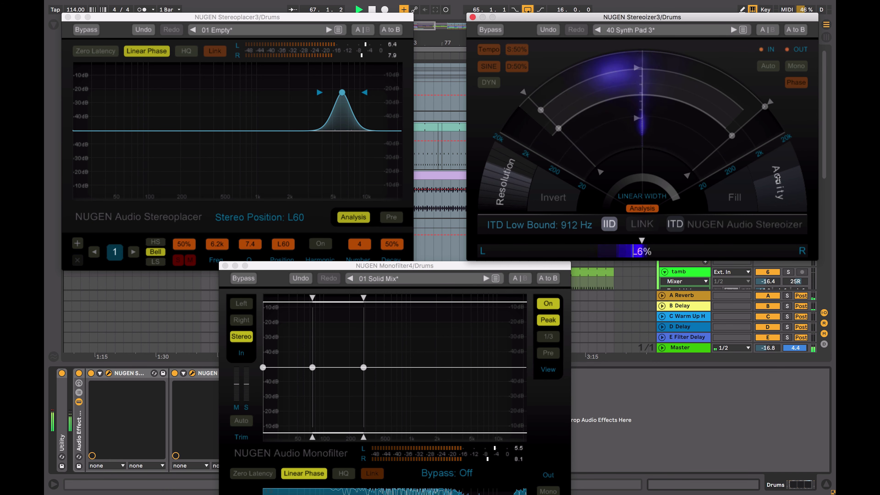
left_click_drag(781, 184, 761, 151)
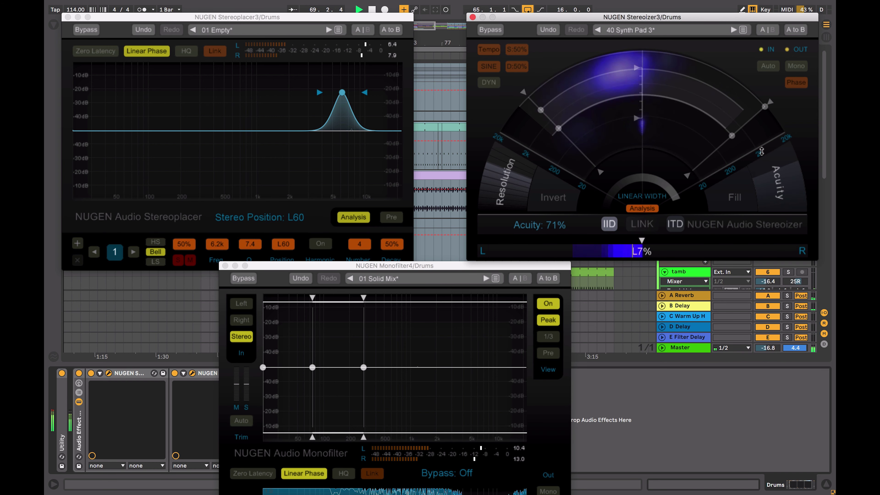
Step: Turn on the Fill option in the Stereoizer's ITD section
left_click(735, 204)
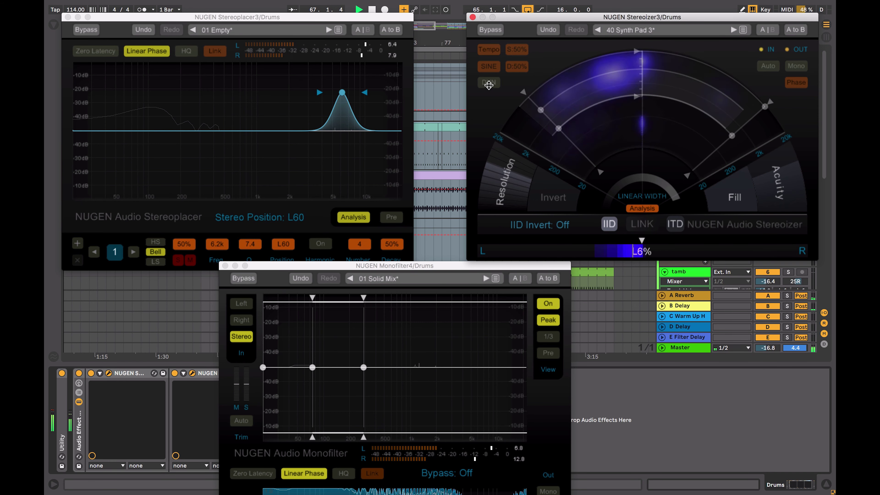
Step: Switch on dynamics at 94% speed and depth 100, and raise the IID low bound to 819 Hz
left_click(488, 83)
left_click(489, 83)
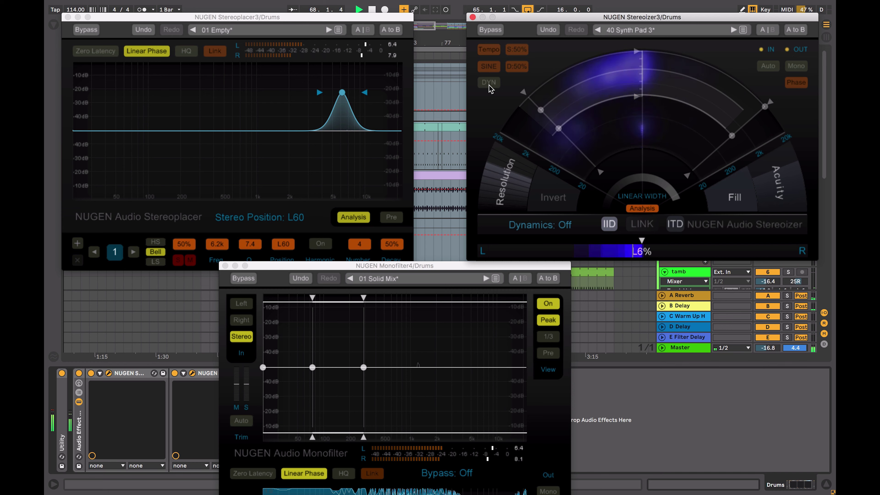
left_click(488, 83)
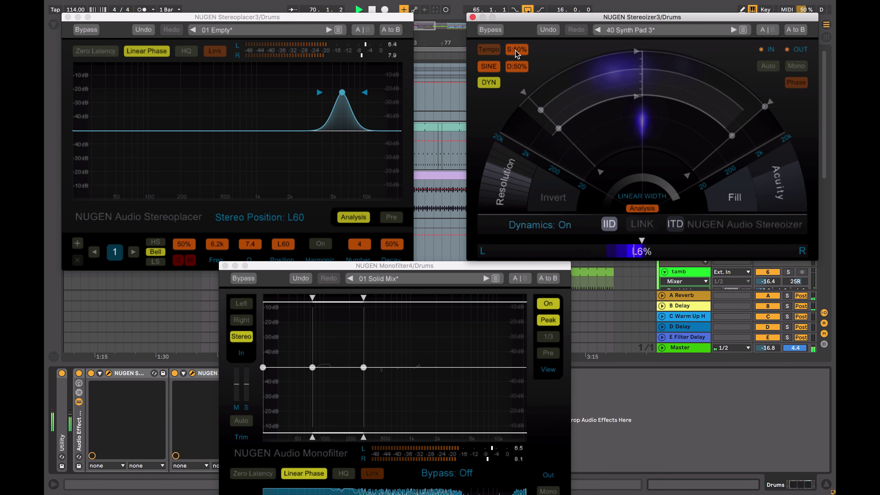
left_click_drag(517, 54, 538, 7)
left_click_drag(521, 45, 516, 34)
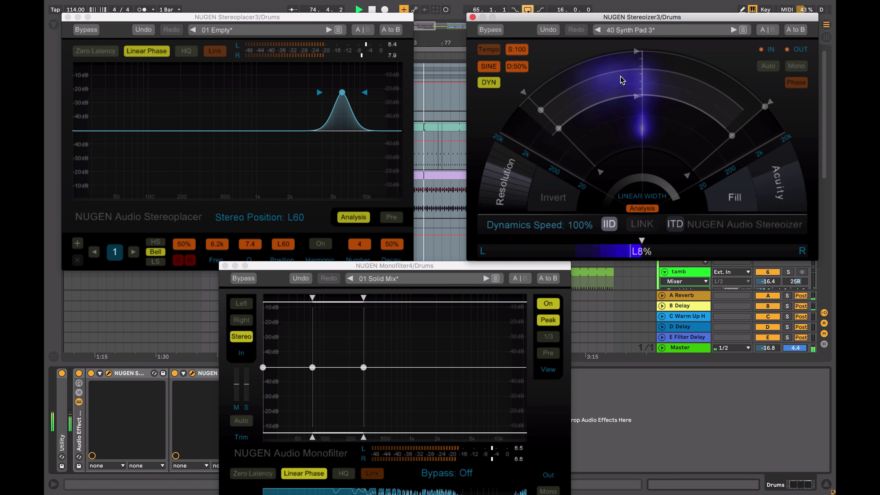
left_click_drag(516, 49, 504, 278)
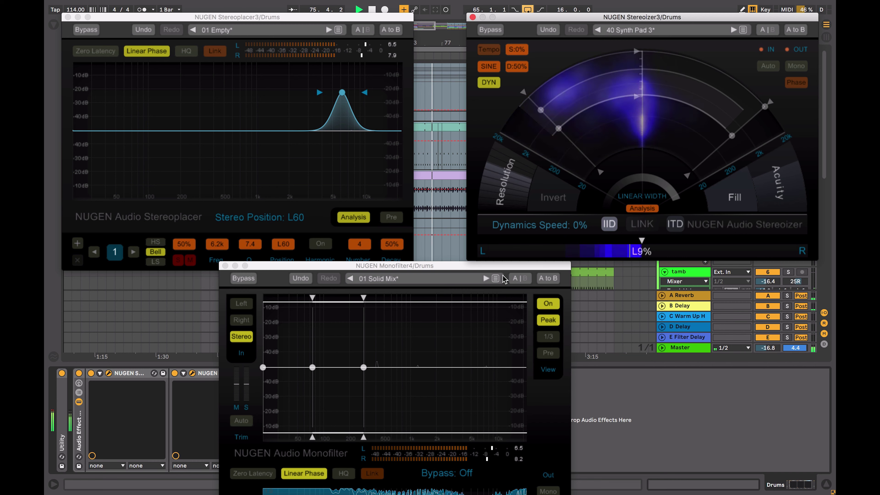
left_click_drag(514, 58, 520, 39)
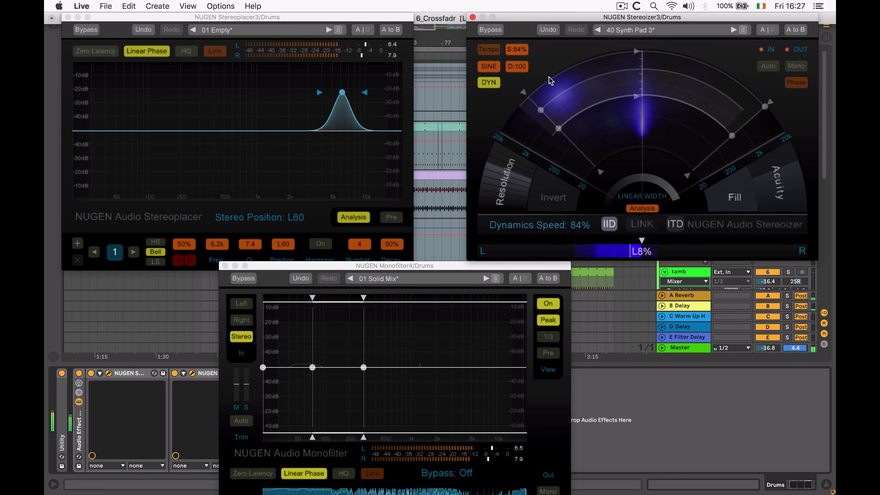
mouse_move(559, 128)
left_mouse_down()
mouse_move(544, 113)
mouse_move(562, 135)
mouse_move(551, 121)
left_mouse_up()
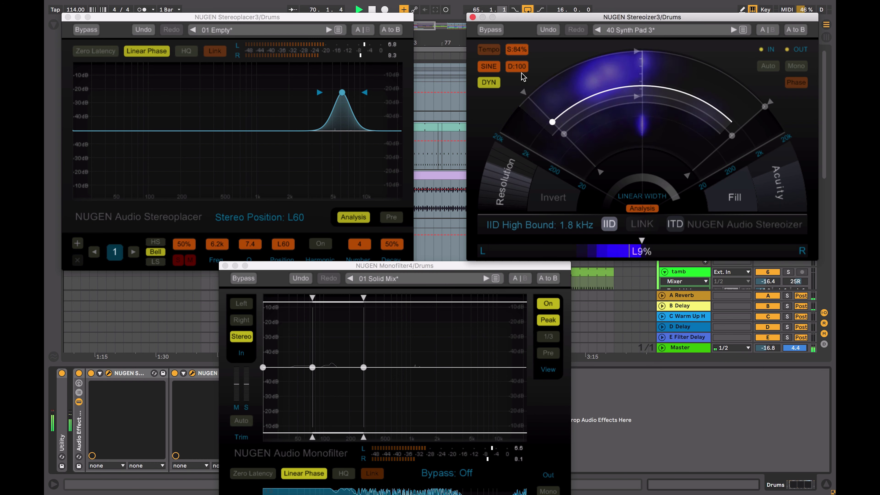
Step: Tempo-sync the Stereoizer's dynamics modulation with speed at 100%
left_click(489, 51)
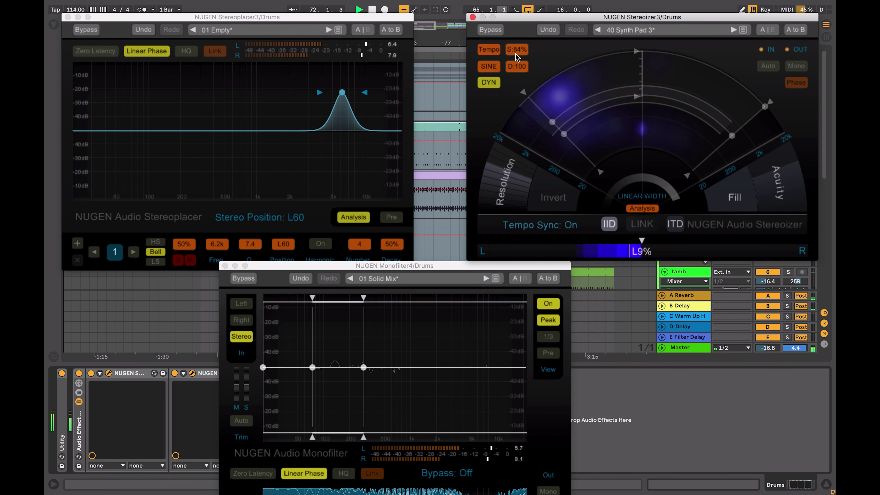
left_click_drag(519, 54, 522, 139)
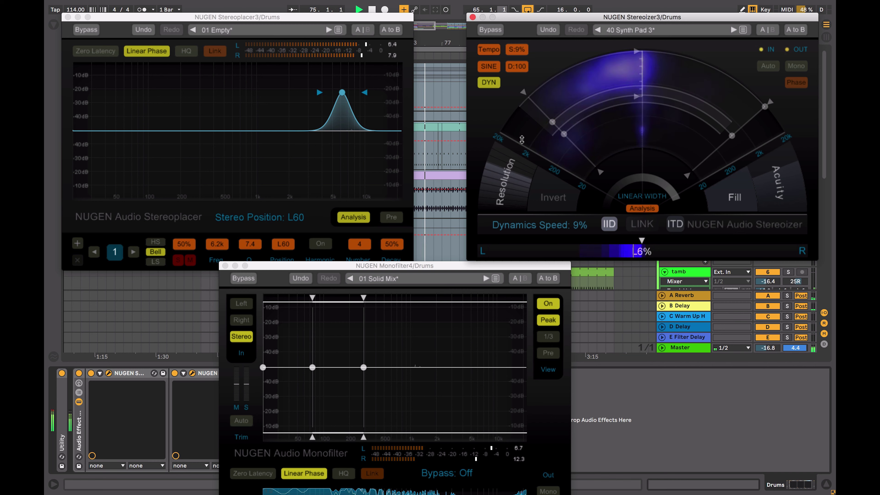
left_click_drag(522, 139, 517, 48)
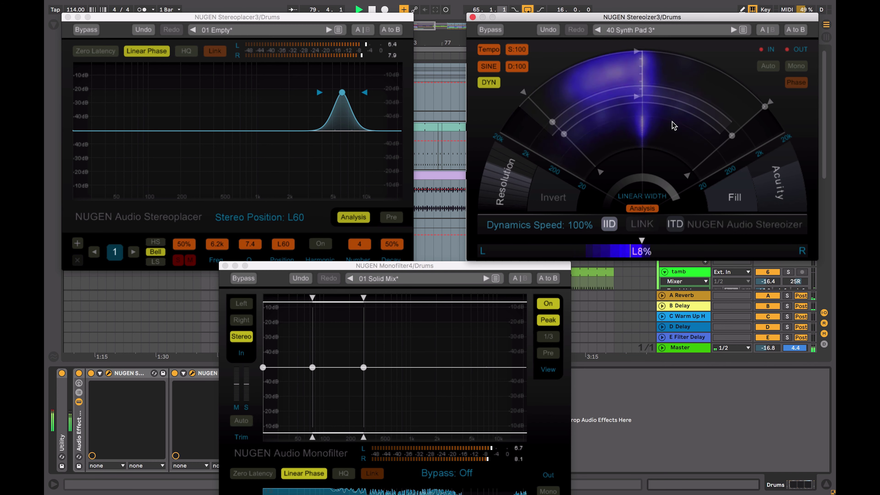
Step: Set the IID low bound to 184 Hz and ITD low bound to about 1.7 kHz; turn analysis off
left_click_drag(564, 134, 547, 117)
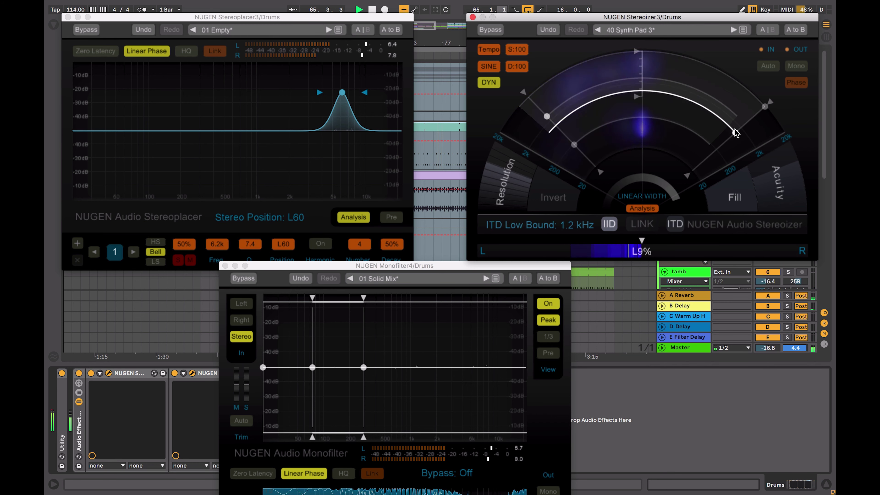
mouse_move(735, 132)
left_mouse_down()
mouse_move(749, 119)
mouse_move(738, 132)
left_mouse_up()
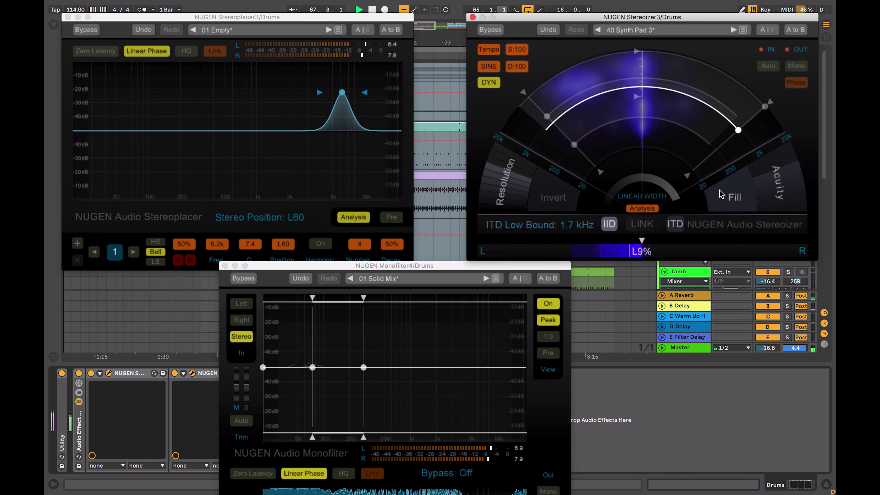
left_click(641, 209)
Step: Turn the Stereoizer analysis back on and move the Monofilter window up and left
left_click(642, 208)
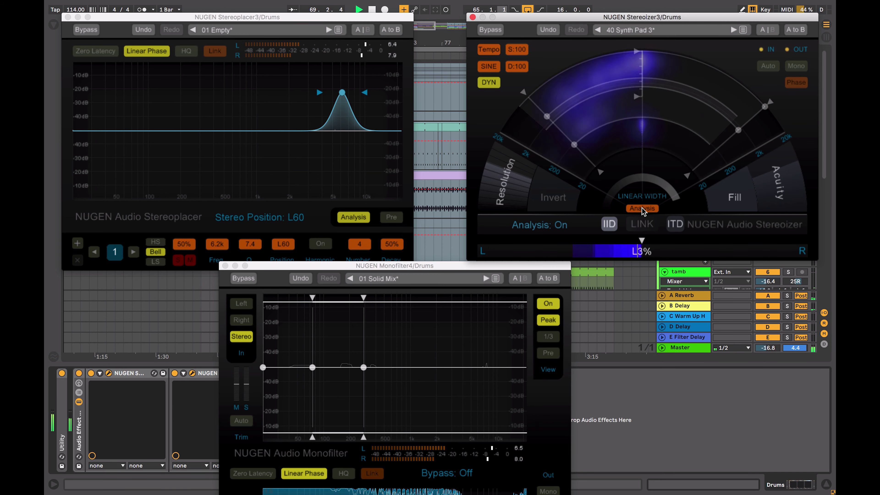
left_click(400, 265)
left_click_drag(400, 268, 329, 182)
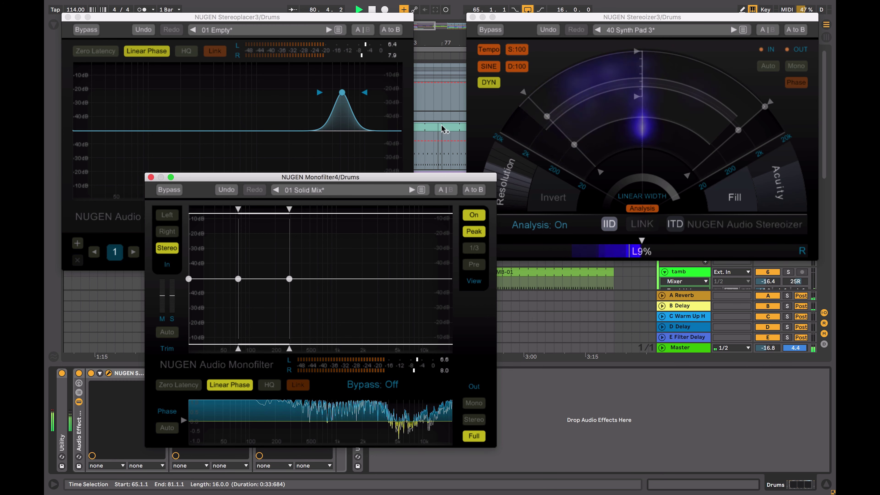
Step: Set the drum Stereoizer's linear width to 200% and ITD upper bound to 22 kHz, comparing via bypass
left_click(490, 30)
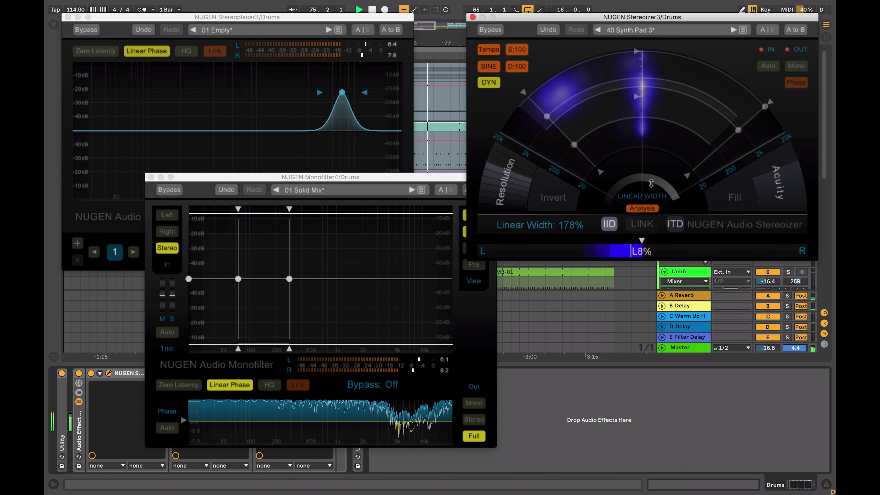
mouse_move(651, 183)
left_mouse_down()
mouse_move(653, 160)
mouse_move(648, 190)
left_mouse_up()
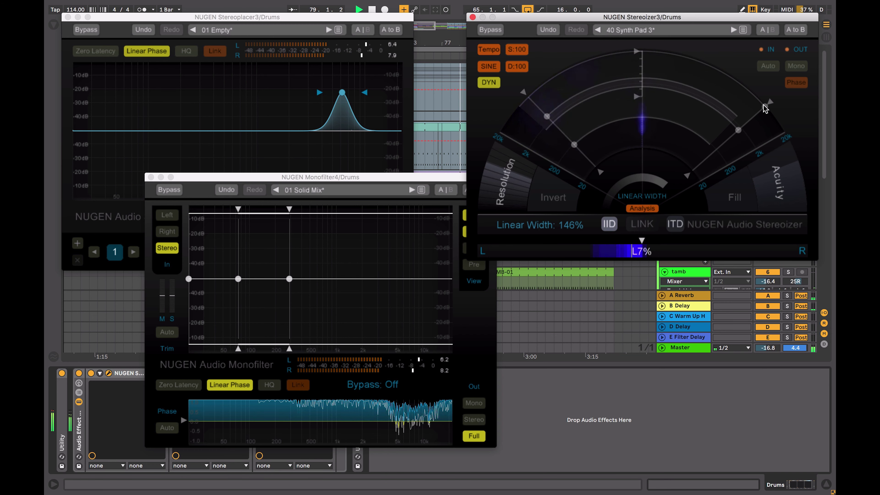
left_click_drag(765, 108, 728, 69)
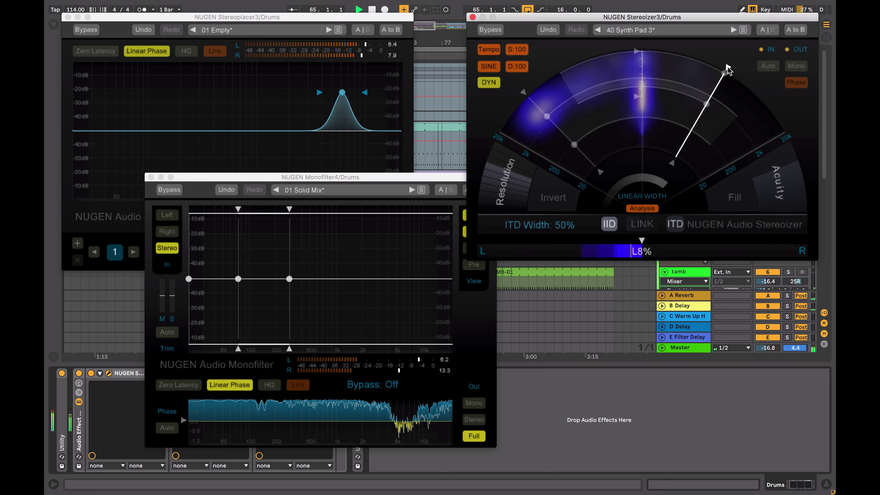
left_click(487, 31)
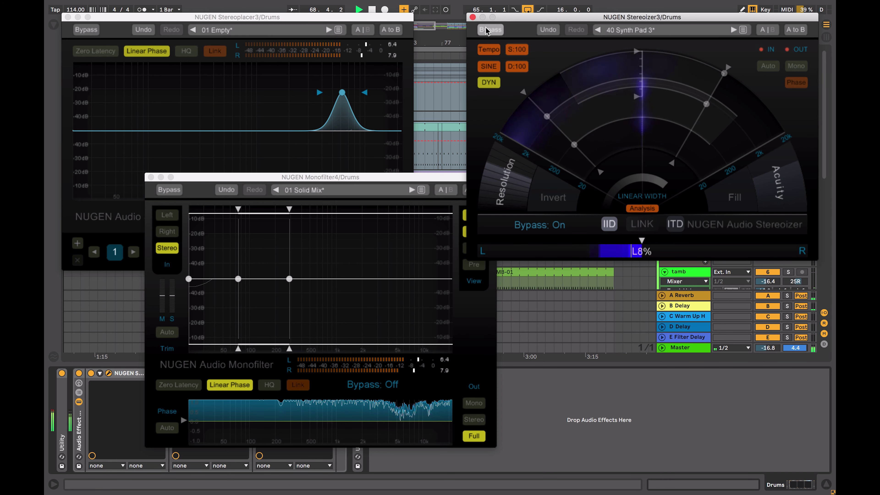
left_click(486, 30)
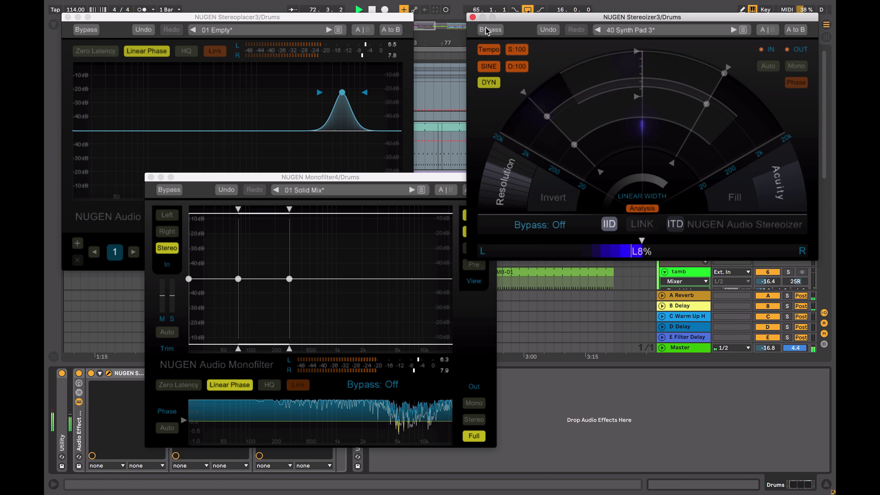
Step: Turn off Stereoizer dynamics and raise the Monofilter high crossover to 607 Hz
left_click(488, 83)
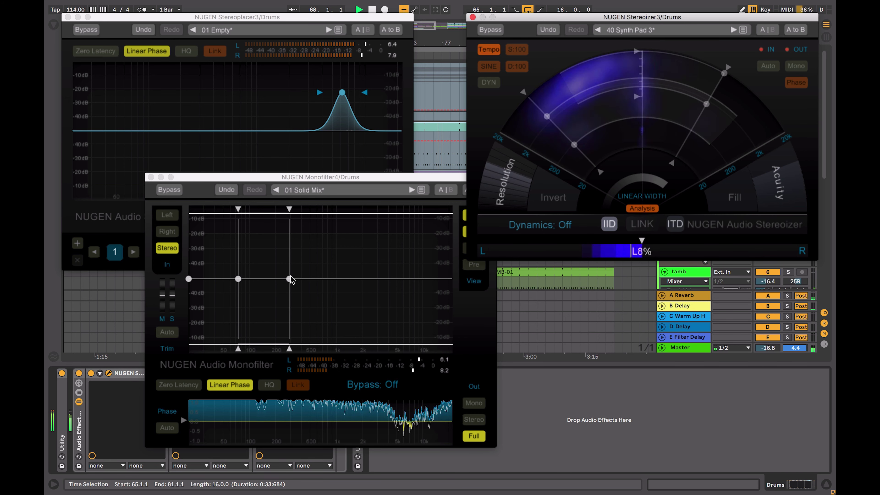
left_click_drag(290, 279, 317, 279)
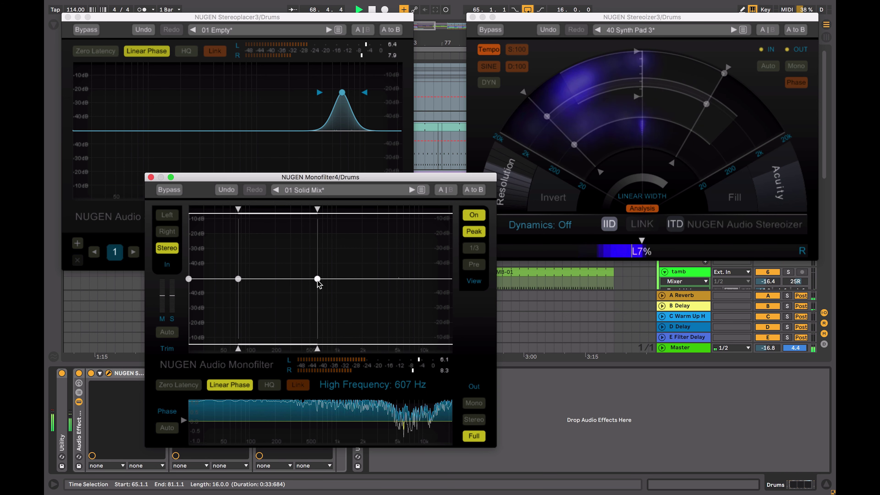
Step: Set the Monofilter low crossover to 93 Hz at mono width and the high crossover near 206 Hz
left_click_drag(237, 278, 259, 267)
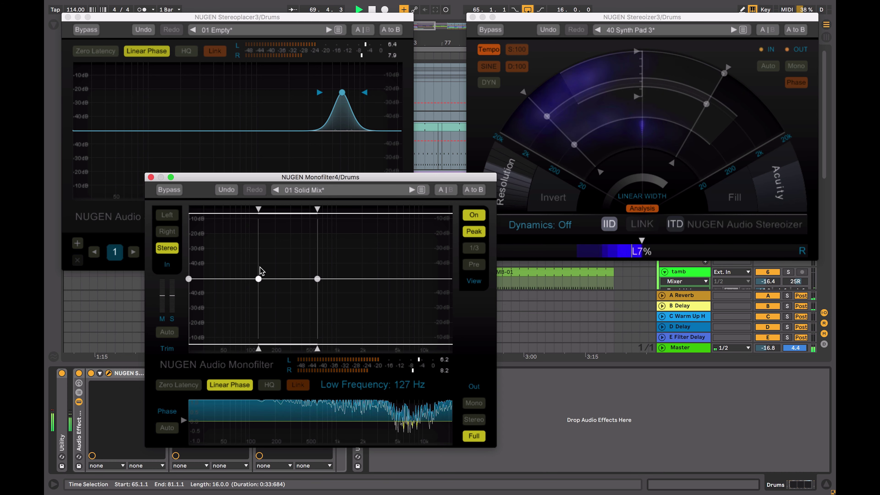
left_click_drag(262, 212, 265, 285)
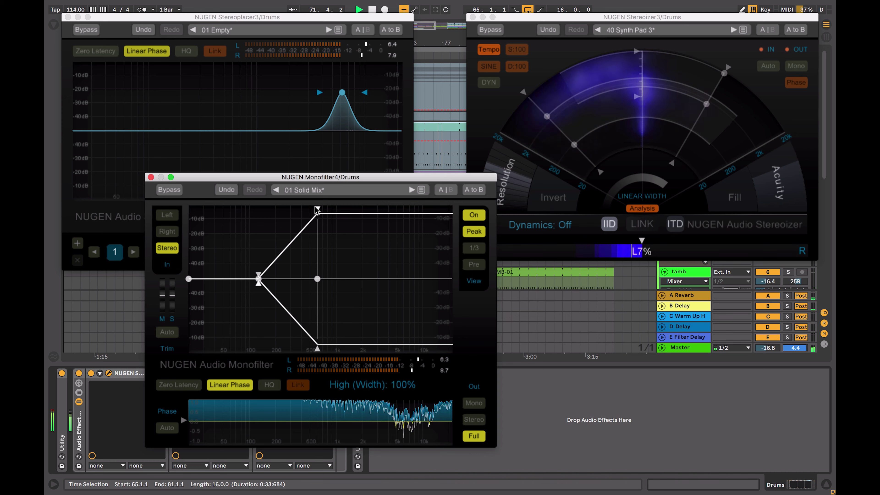
left_click_drag(259, 281, 251, 286)
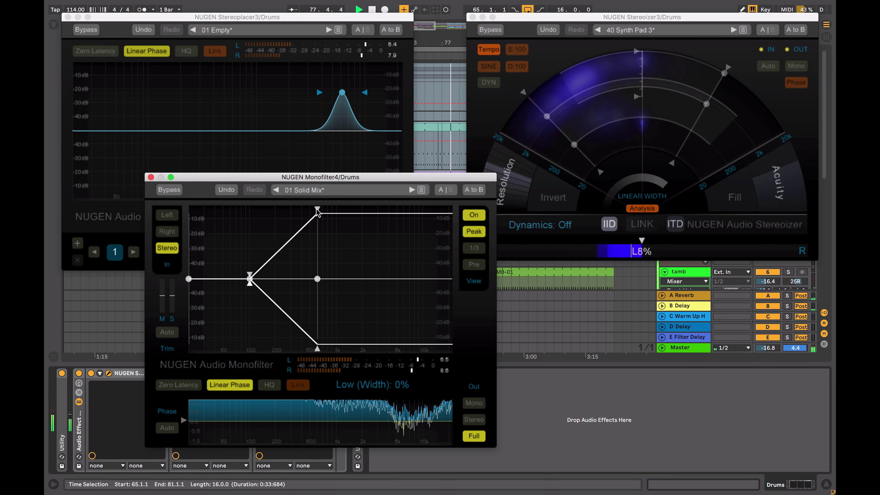
left_click_drag(317, 279, 277, 282)
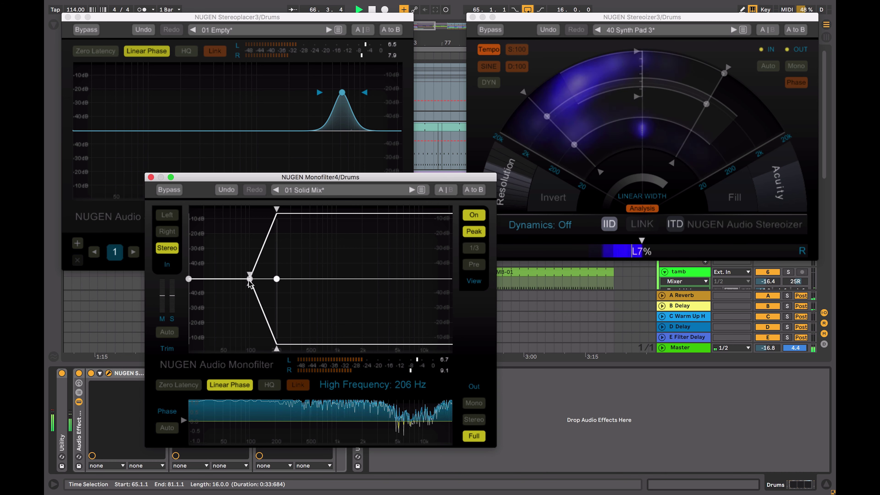
left_click_drag(249, 281, 247, 280)
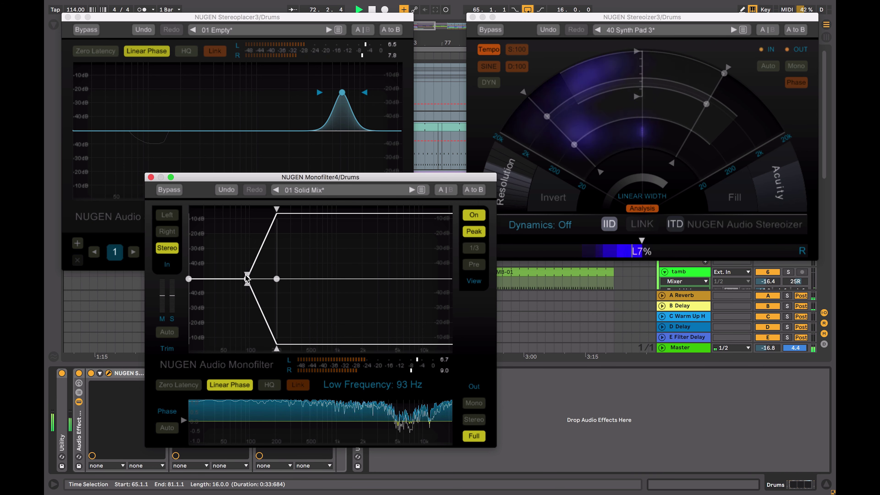
Step: Allow some low-band width, move the high crossover to 364 Hz, and slightly reduce high-band width
left_click_drag(246, 277, 248, 245)
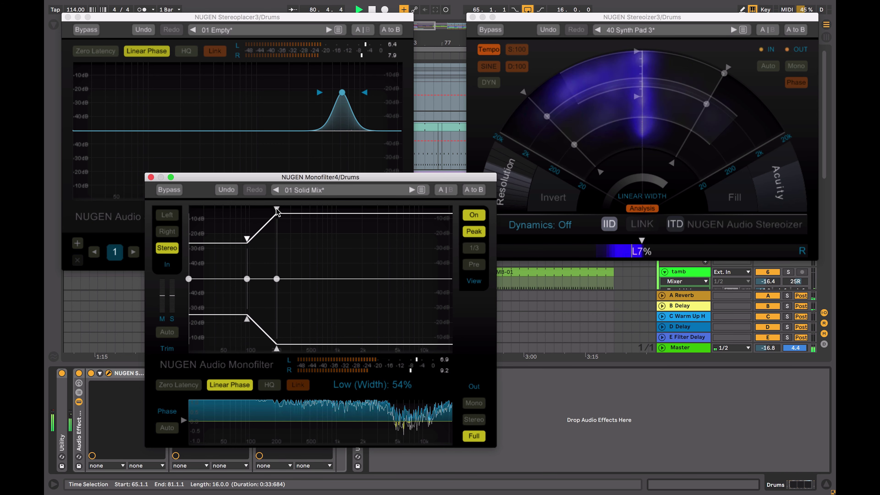
left_click_drag(277, 279, 297, 279)
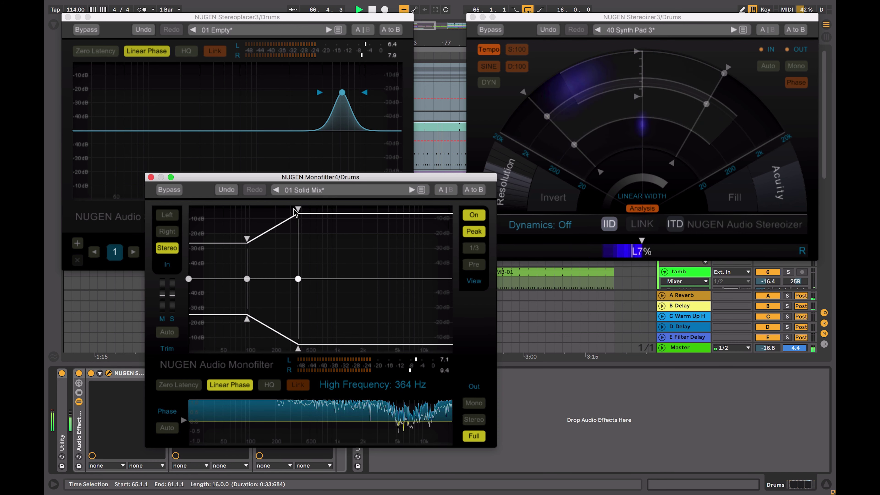
left_click_drag(299, 211, 297, 209)
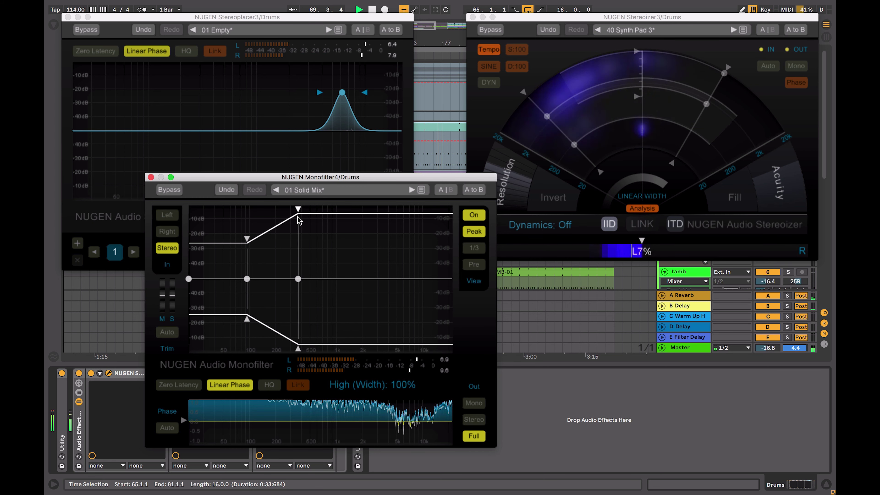
mouse_move(298, 210)
left_mouse_down()
mouse_move(301, 232)
mouse_move(297, 219)
left_mouse_up()
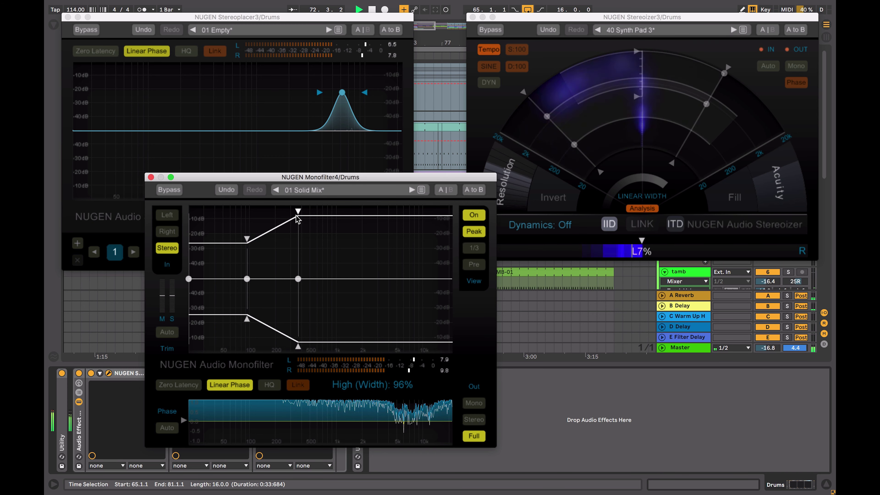
Step: Compare the Monofilter bypassed and active, leaving it bypassed with the low crossover at 89 Hz
left_click(166, 190)
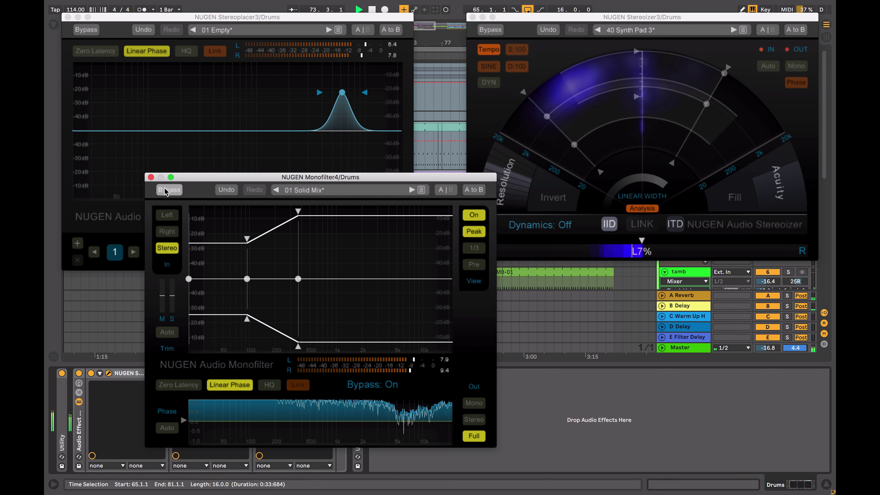
left_click(165, 190)
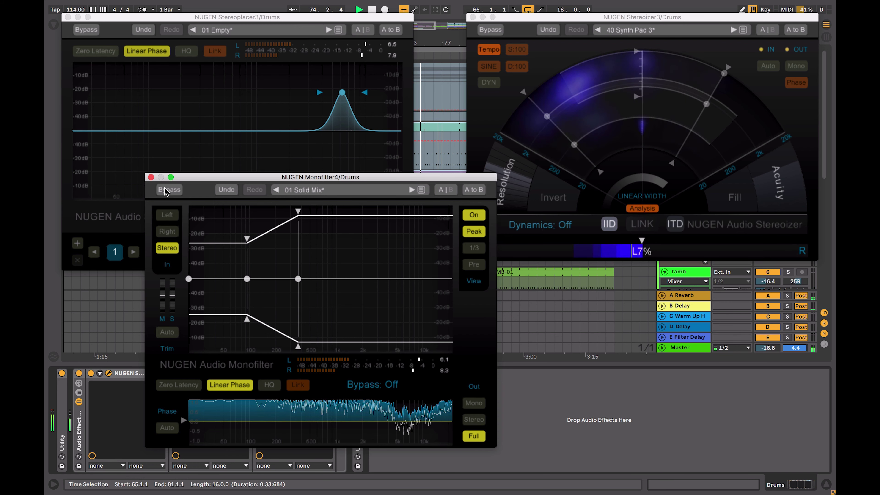
left_click(166, 189)
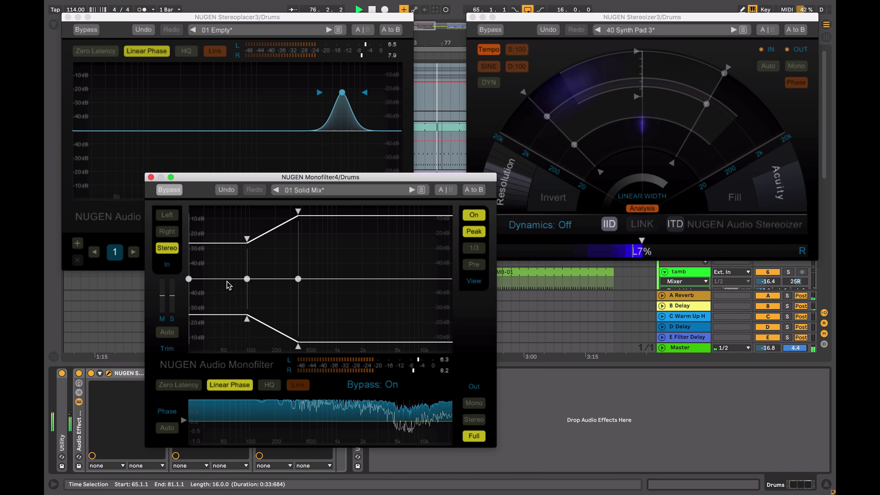
left_click_drag(244, 278, 245, 278)
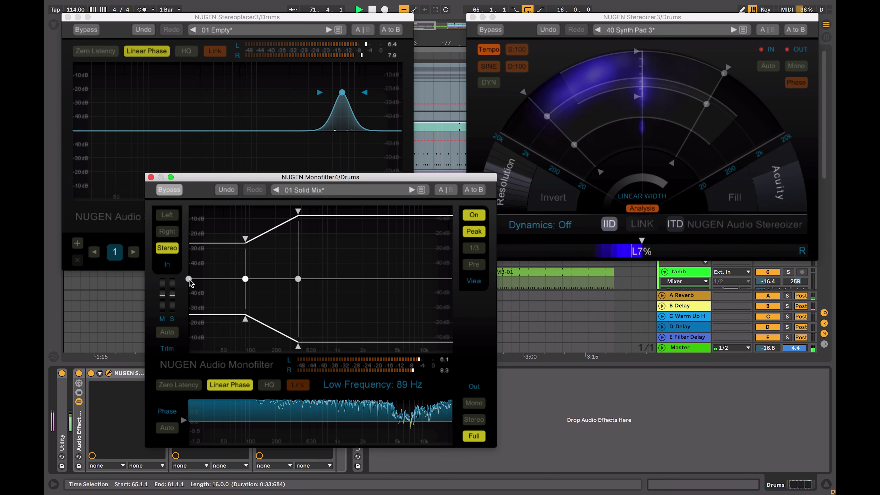
Step: Re-enable the Monofilter with the high-pass at 149 Hz and low crossover near 95 Hz
left_click_drag(188, 278, 282, 279)
left_click(171, 192)
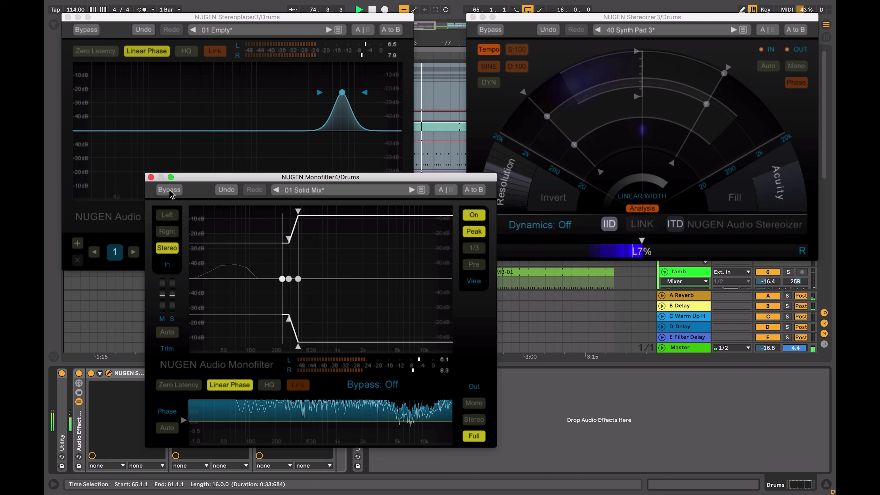
left_click_drag(286, 277, 189, 280)
left_click_drag(289, 279, 248, 280)
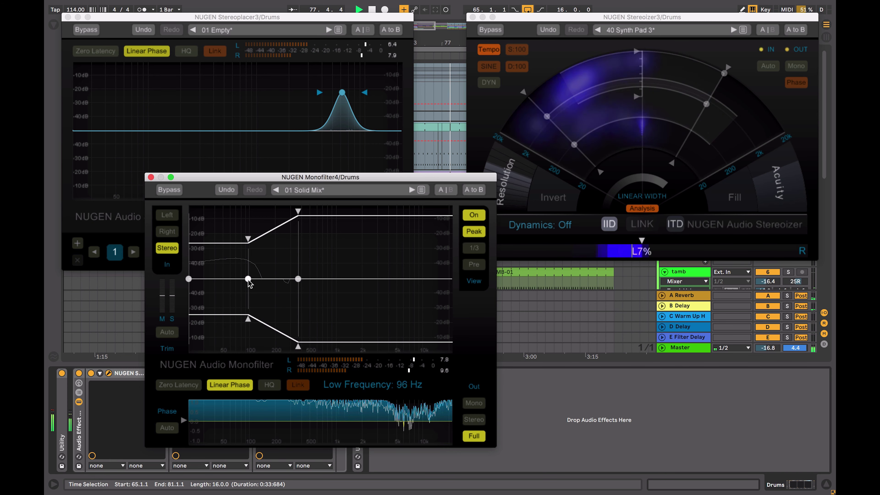
Step: Reset the high-band width to 100%, then narrow it to about 93%
double_click(297, 210)
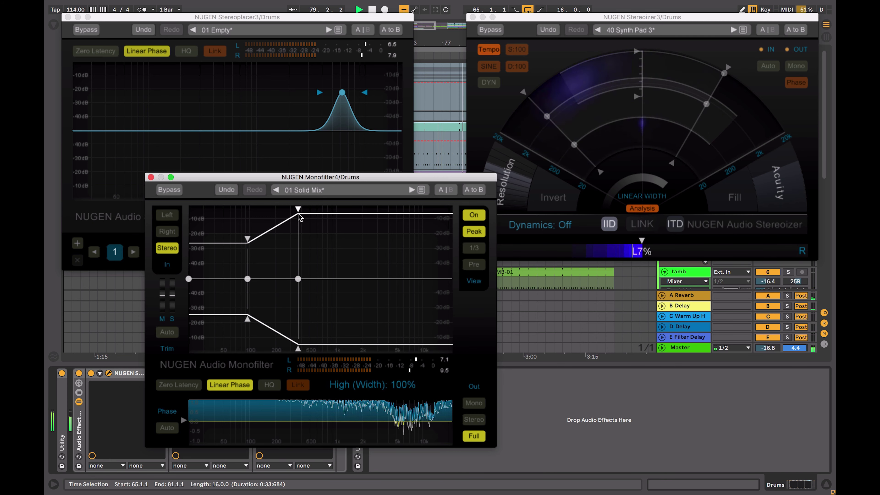
left_click_drag(295, 215, 295, 216)
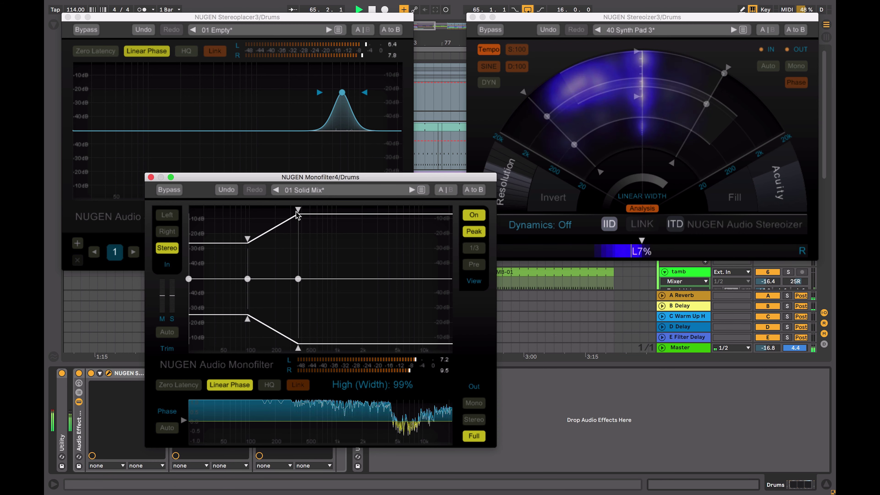
left_click_drag(297, 216, 299, 223)
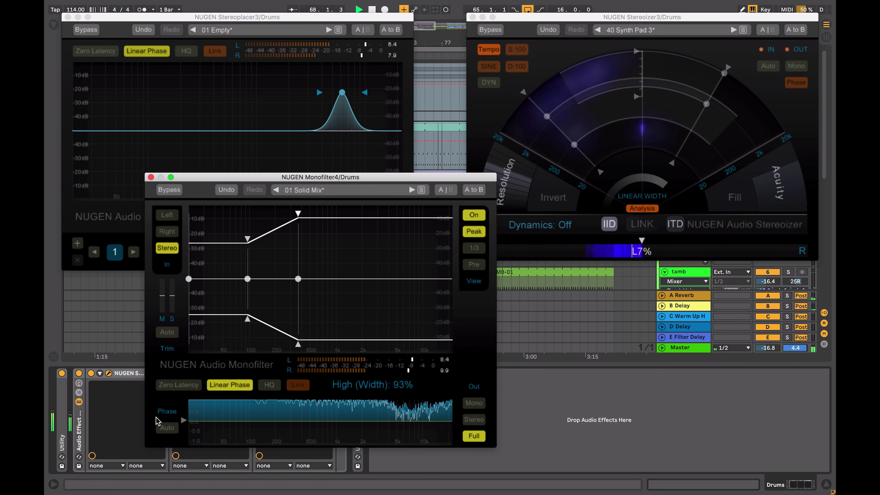
Step: Turn on Phase Auto, set high width near 94%, boost the S trim to 1.7 dB, then switch off the drum rack
left_click(167, 429)
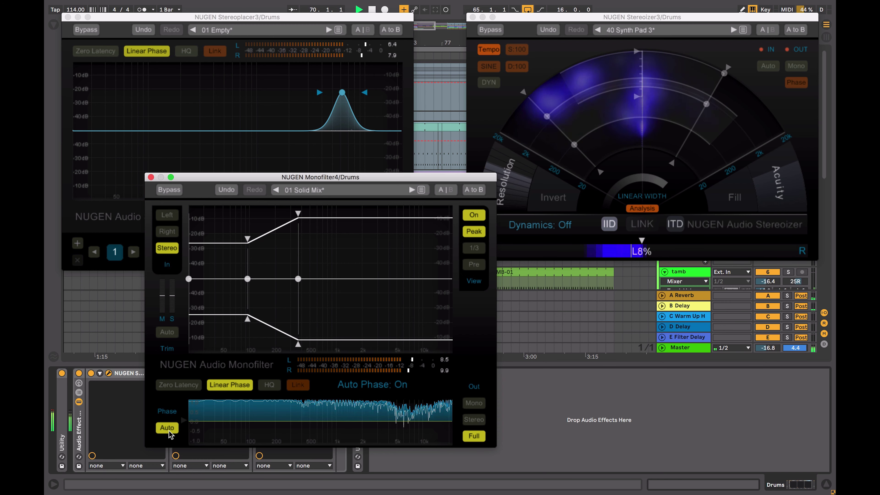
left_click_drag(301, 215, 298, 221)
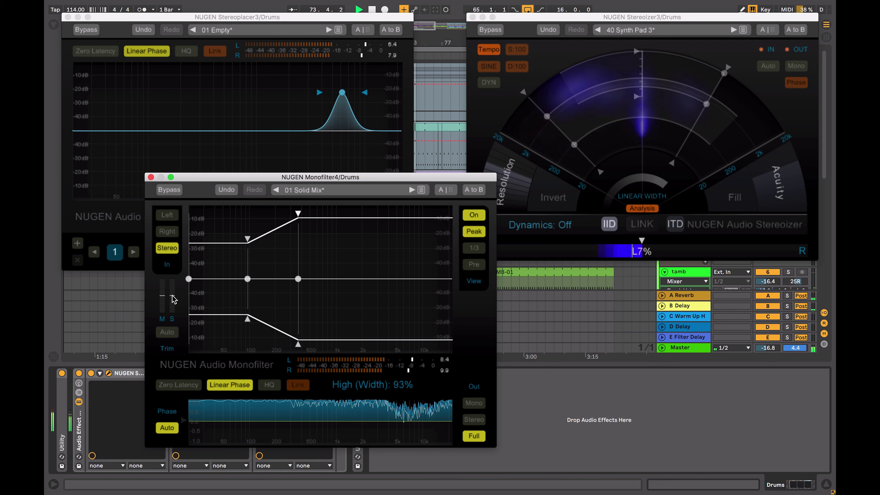
mouse_move(172, 297)
left_mouse_down()
mouse_move(171, 260)
mouse_move(159, 317)
mouse_move(156, 293)
left_mouse_up()
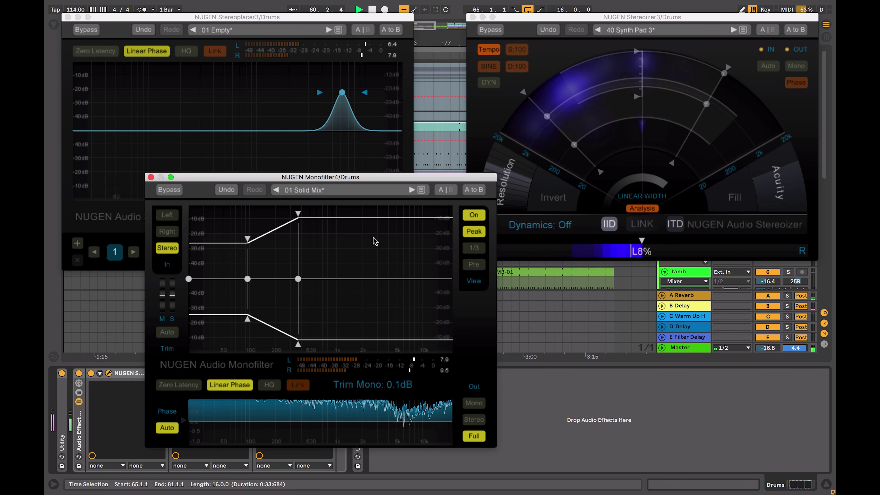
left_click_drag(340, 181, 484, 212)
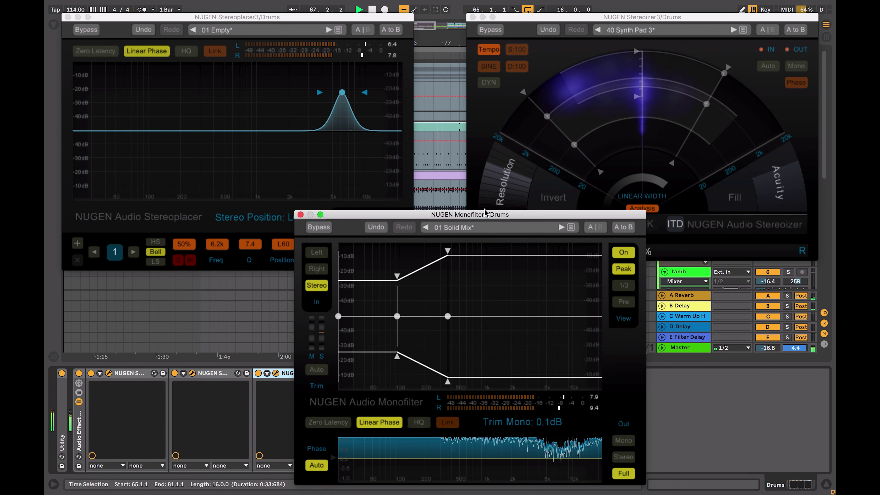
left_click(79, 373)
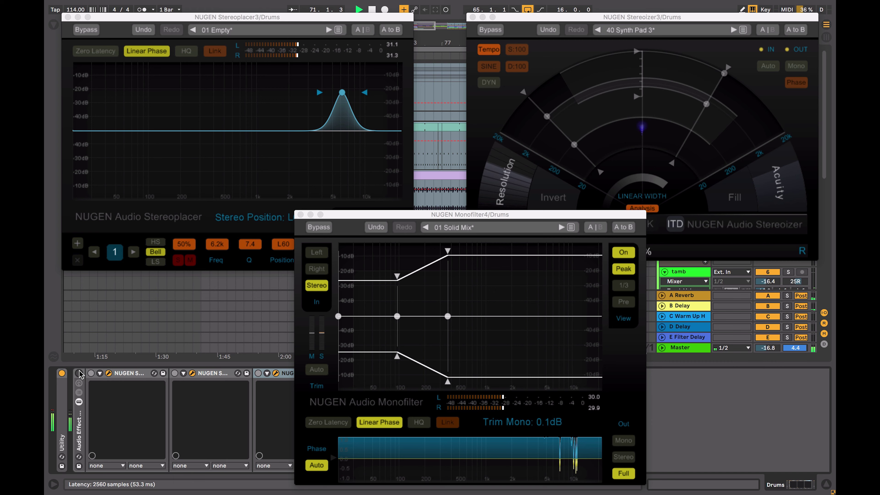
Step: Re-enable the drum effects rack, restore the high band to 100% width, and stop playback
left_click(79, 374)
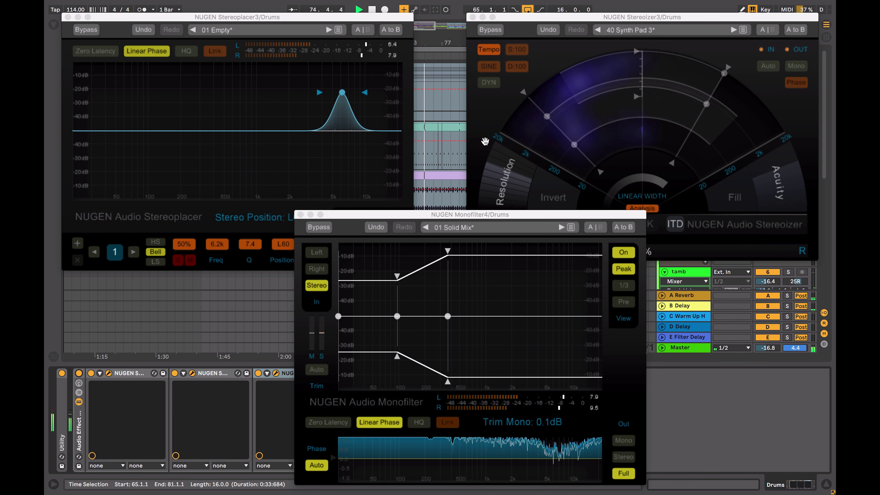
left_click_drag(448, 252, 446, 249)
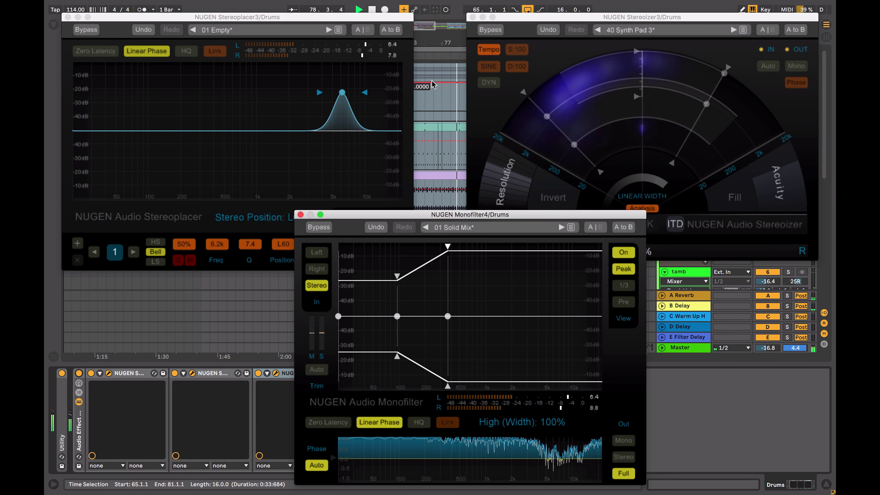
key("space")
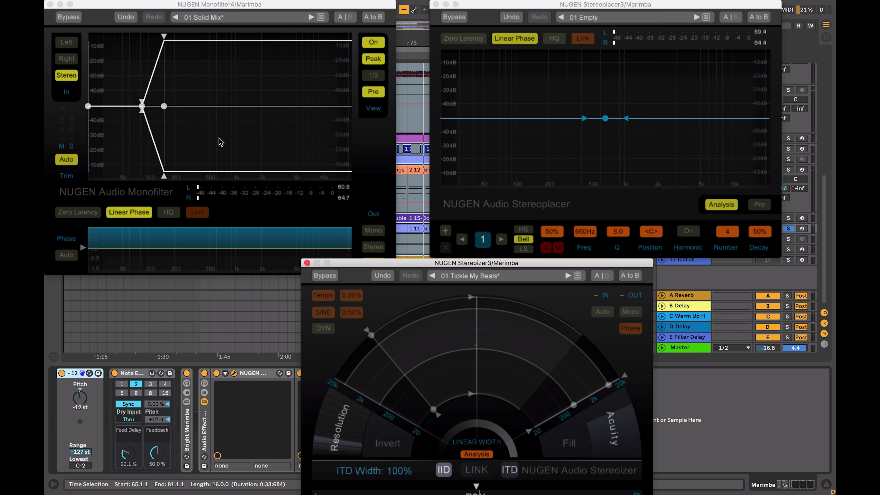
Step: Play the marimba, lower the Monofilter's low crossover, and set the low-band width to 0%
key("space")
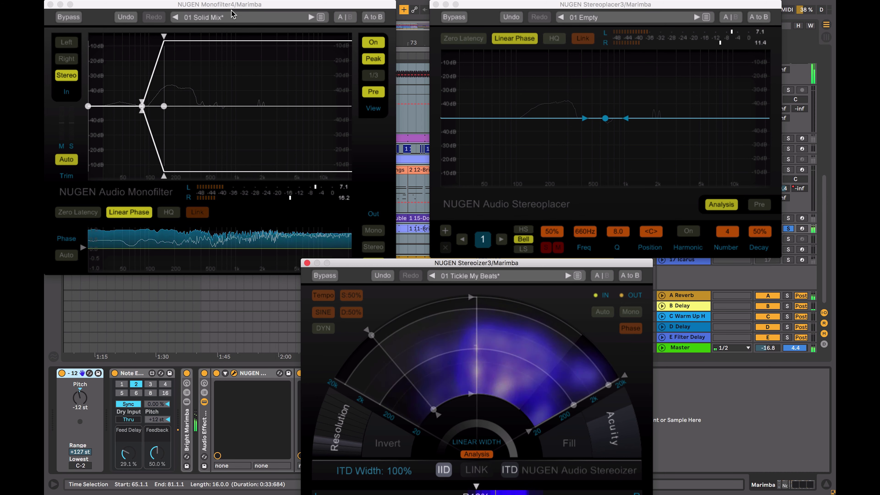
left_click_drag(142, 106, 143, 109)
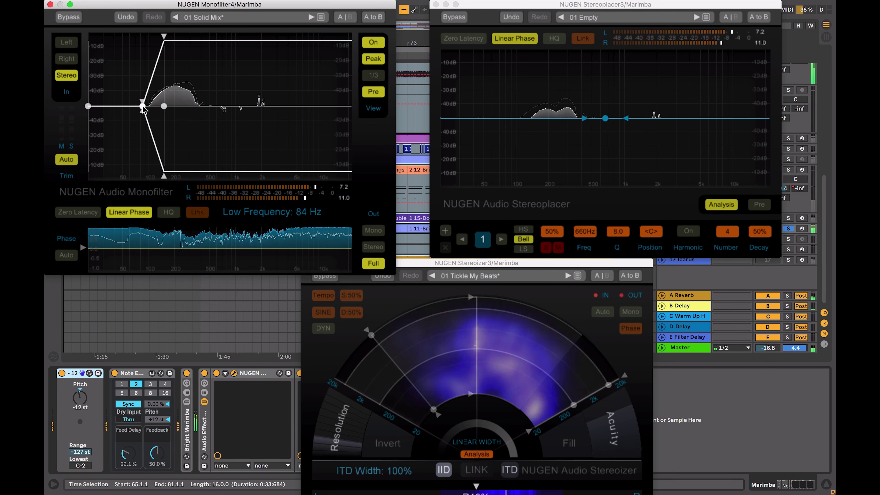
left_click_drag(143, 109, 145, 28)
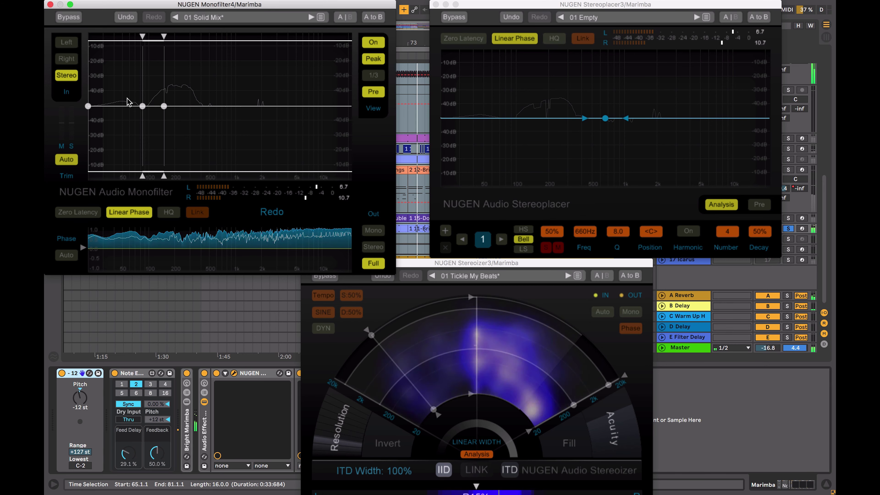
left_click_drag(146, 50, 135, 152)
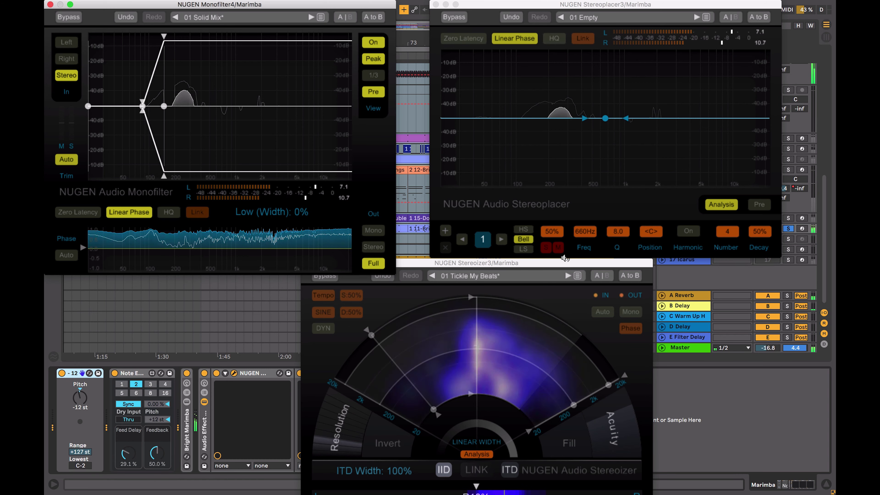
Step: Set Stereoplacer band 1 to 240 Hz, Q 11.3, panned L100, soloed with the track, and enable Harmonics
left_click_drag(605, 117, 602, 95)
left_click(546, 247)
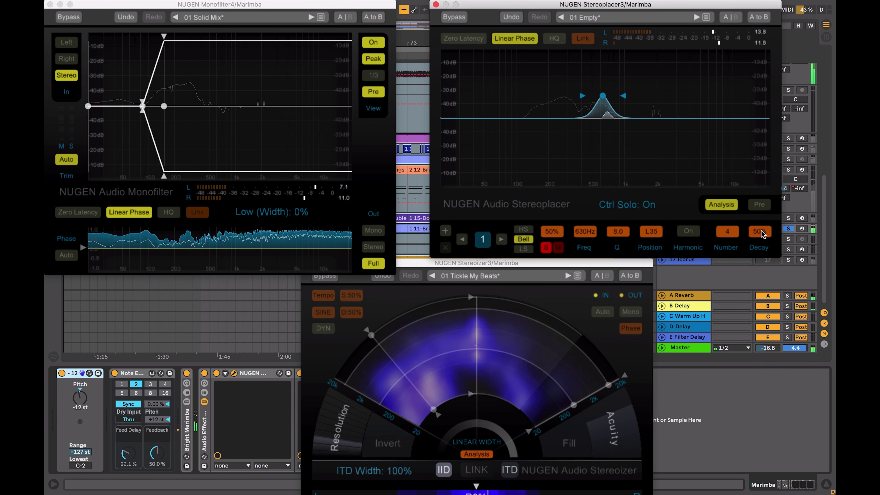
left_click(788, 229)
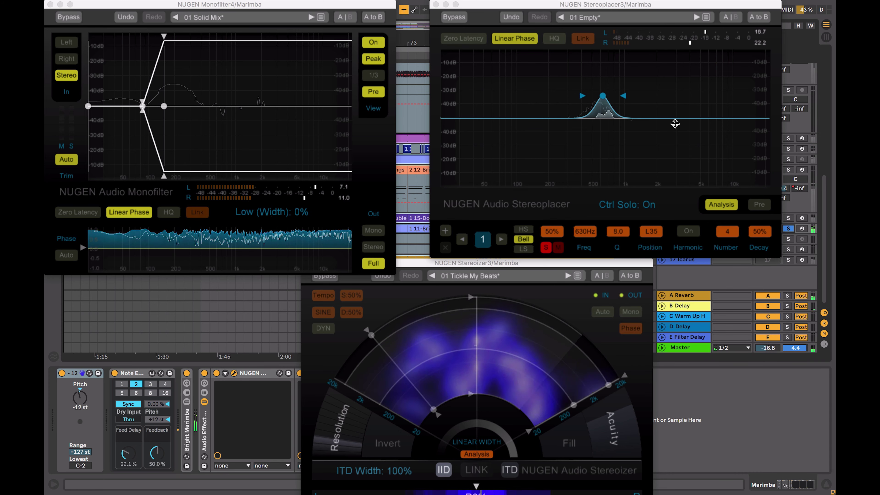
left_click_drag(603, 96, 550, 54)
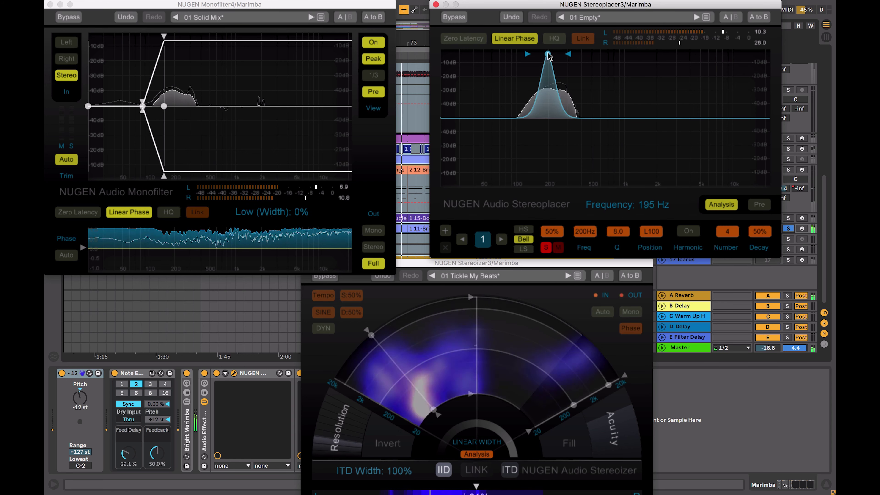
key("ctrl+z")
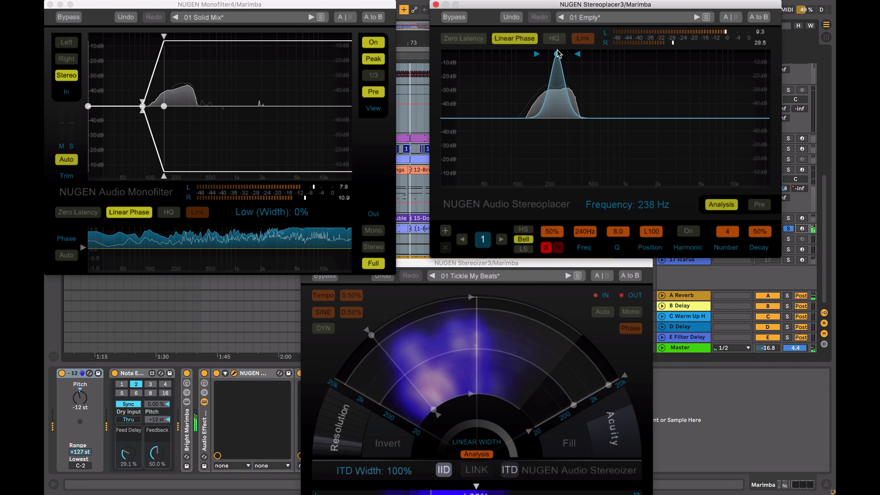
left_click_drag(536, 54, 559, 54)
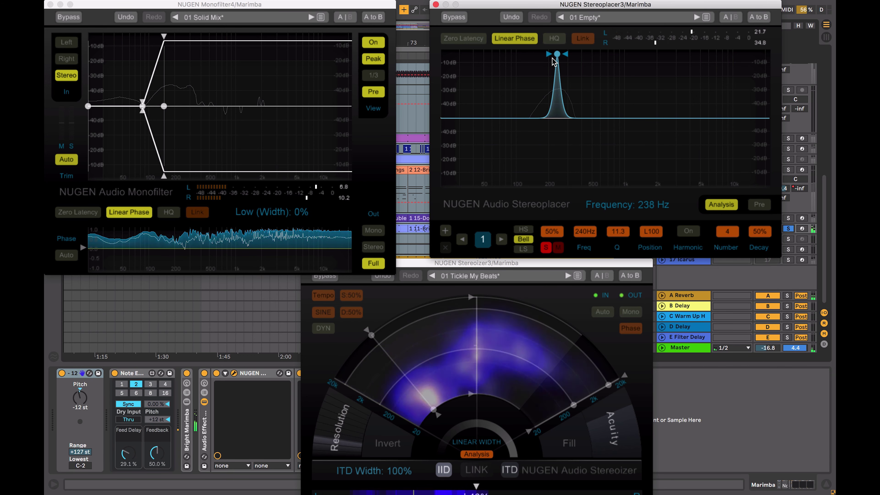
left_click(687, 231)
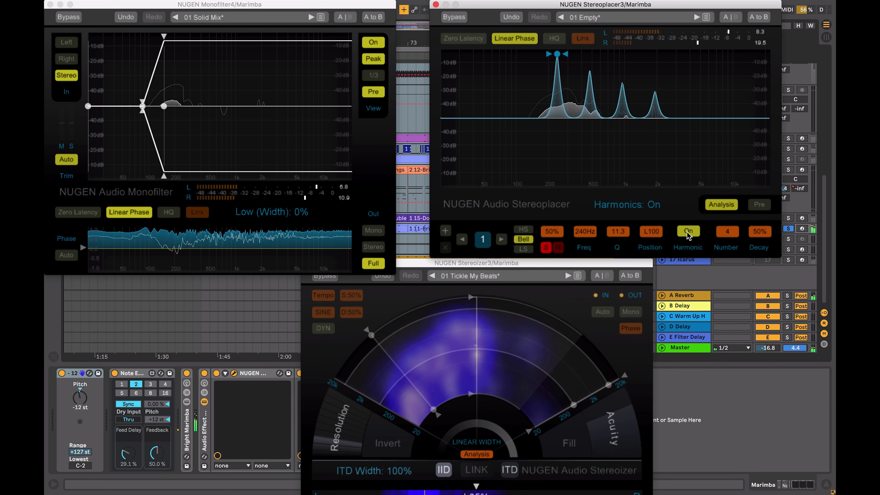
Step: Audition the 240 Hz band solo, set harmonics decay to 35%, adjust its position, then unsolo it
left_click(577, 102)
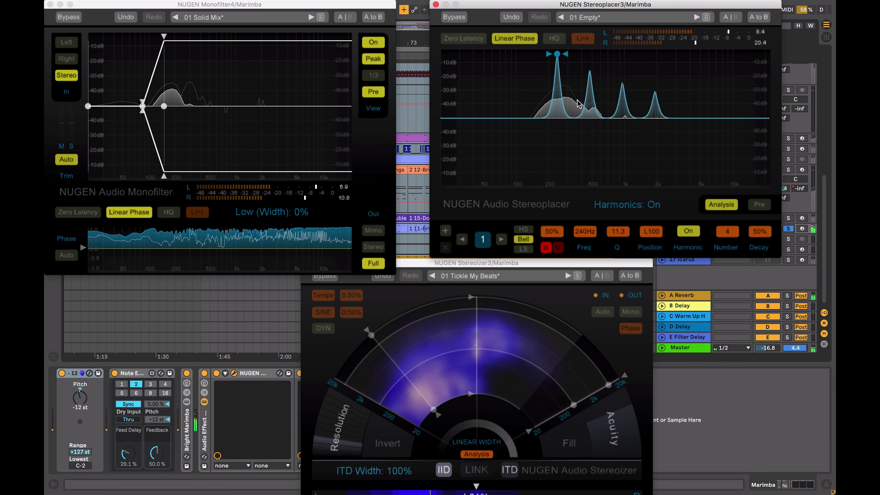
left_click(557, 55)
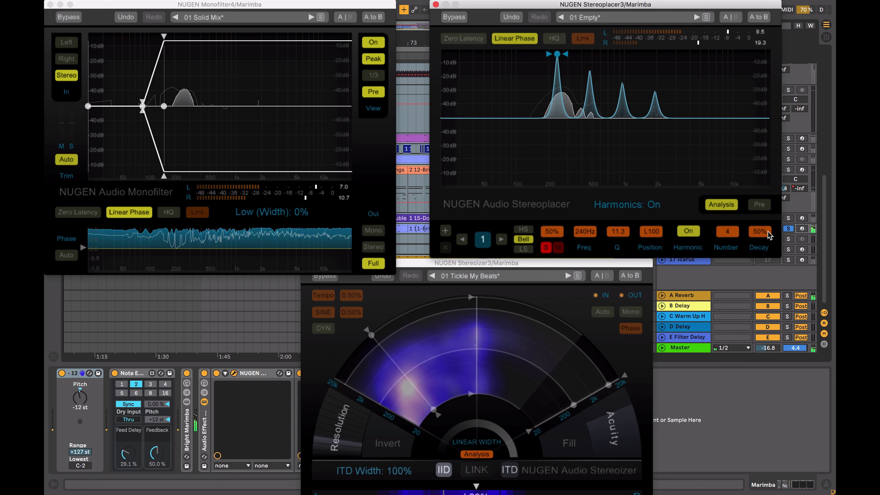
left_click_drag(758, 281, 752, 197)
left_click_drag(753, 156, 751, 236)
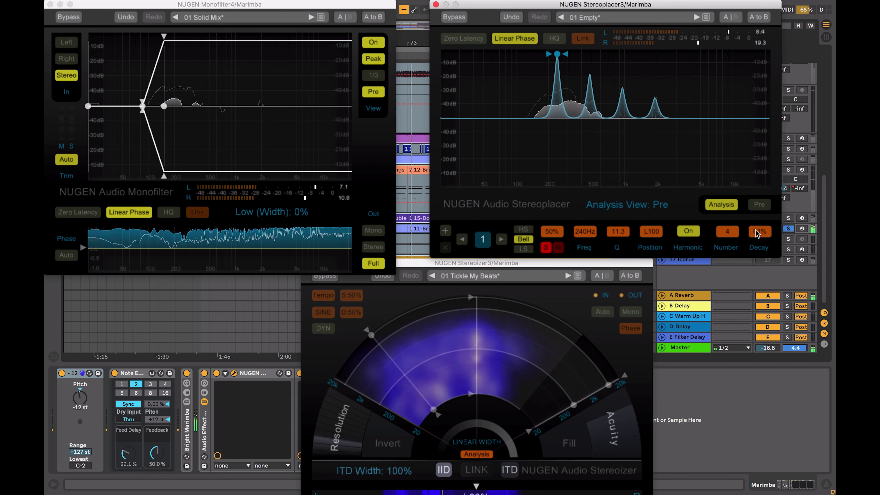
left_click_drag(759, 230, 747, 246)
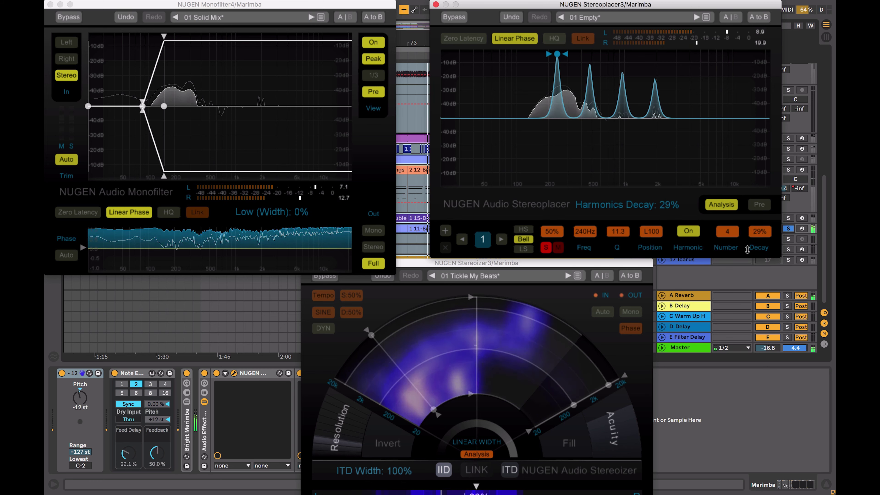
mouse_move(746, 245)
left_mouse_down()
mouse_move(746, 286)
mouse_move(740, 258)
left_mouse_up()
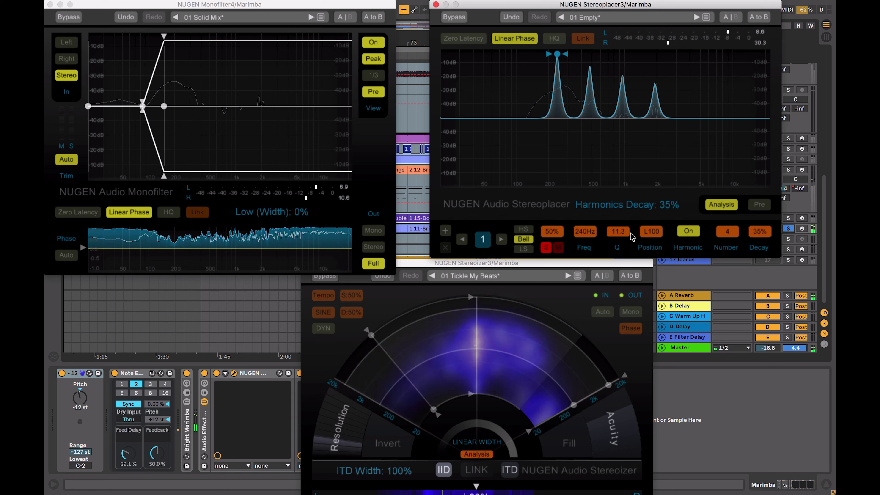
left_click_drag(647, 236, 625, 198)
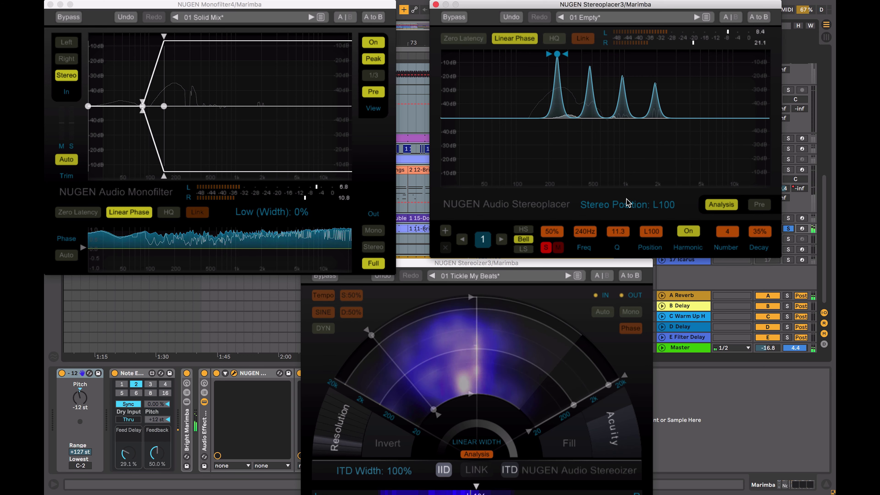
left_click(545, 248)
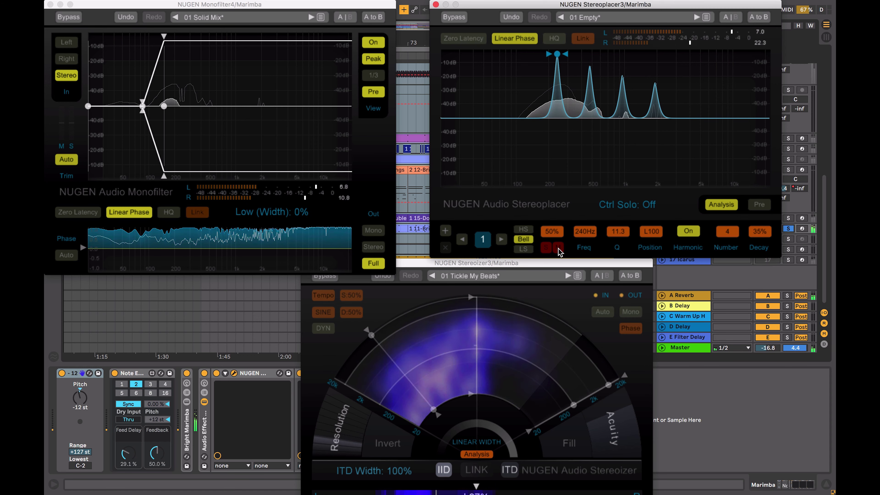
Step: Add a second Stereoplacer band as a 780 Hz dip panned right, with harmonics on, auditioned in solo
double_click(700, 122)
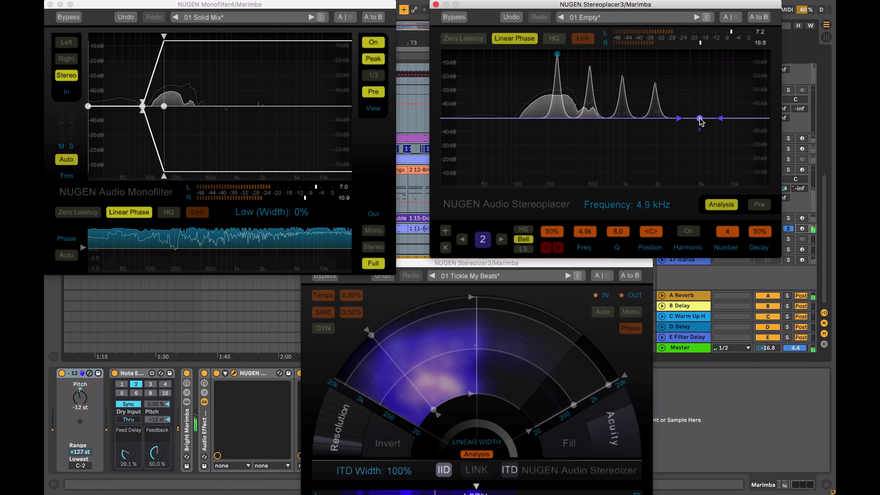
left_click_drag(701, 121, 631, 175)
left_click(546, 247)
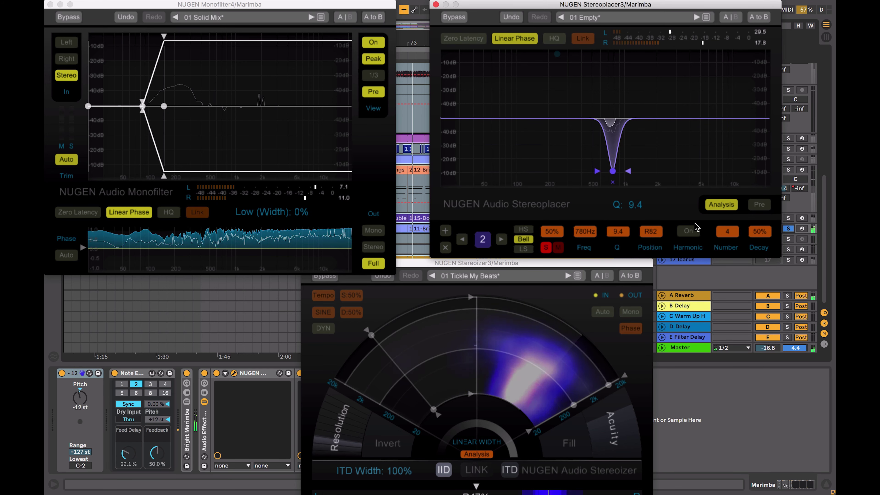
left_click(688, 230)
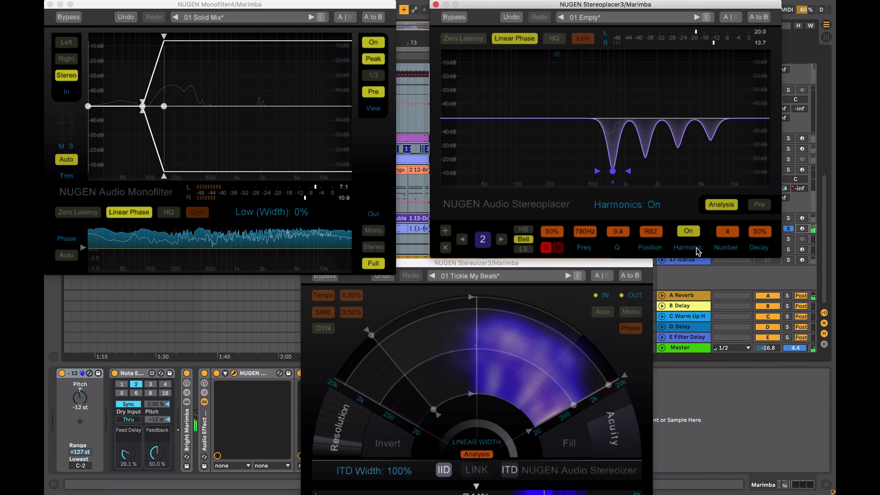
left_click(545, 247)
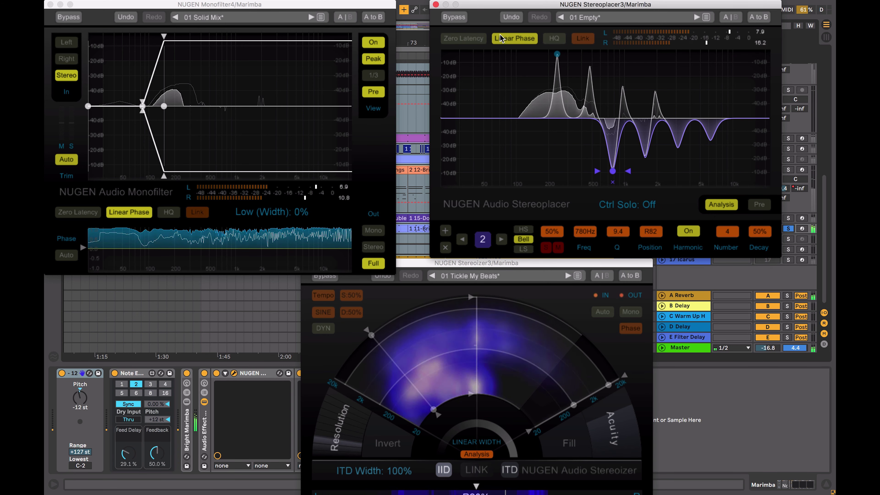
Step: Compare the Stereoplacer with Bypass twice, unsolo the track, and bring the Stereoizer window forward
left_click(460, 20)
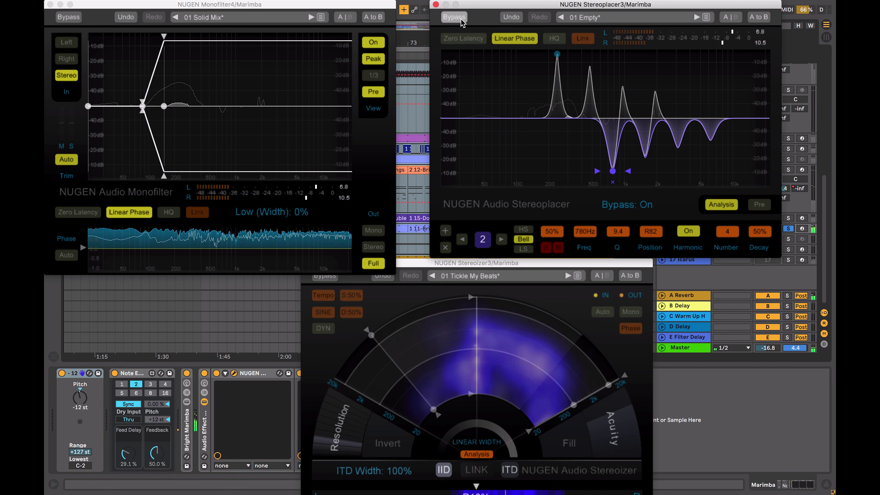
left_click(454, 18)
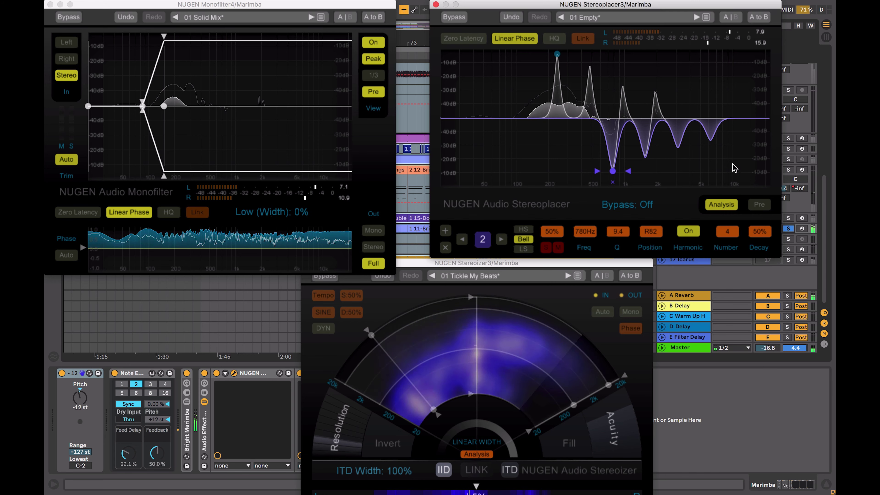
left_click(788, 229)
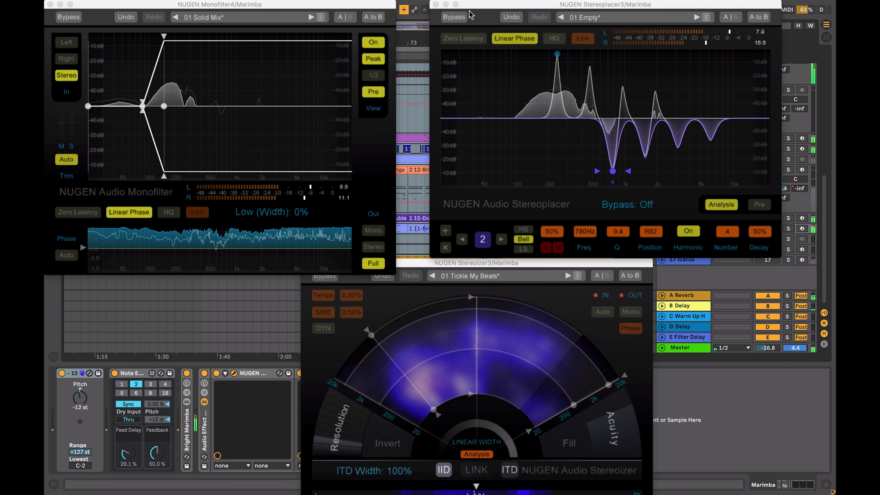
left_click(456, 18)
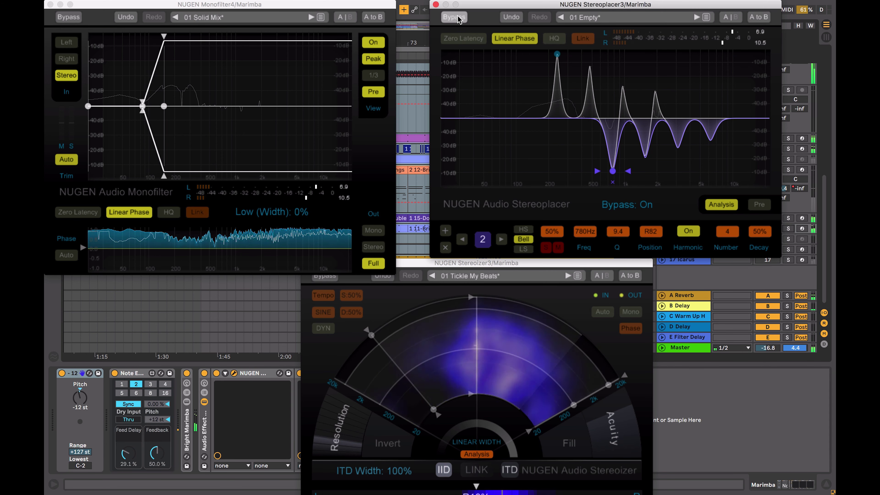
left_click(456, 18)
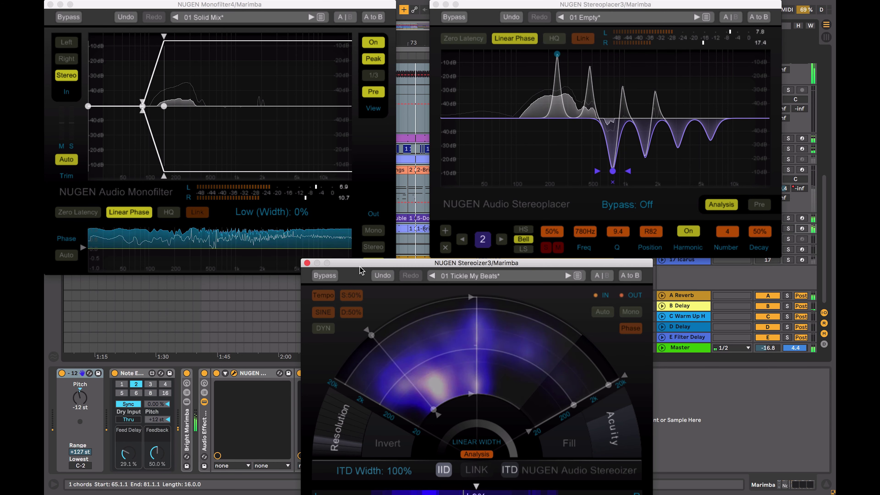
left_click_drag(432, 262, 335, 202)
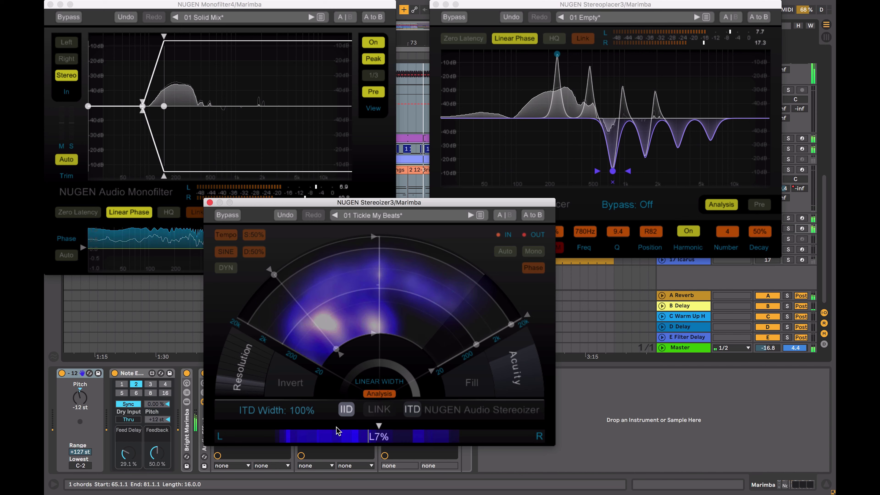
Step: Shift the Stereoizer balance left, narrow IID width to 65%, solo the track, and adjust IID/ITD bounds
mouse_move(379, 427)
left_mouse_down()
mouse_move(285, 427)
mouse_move(497, 434)
mouse_move(378, 433)
left_mouse_up()
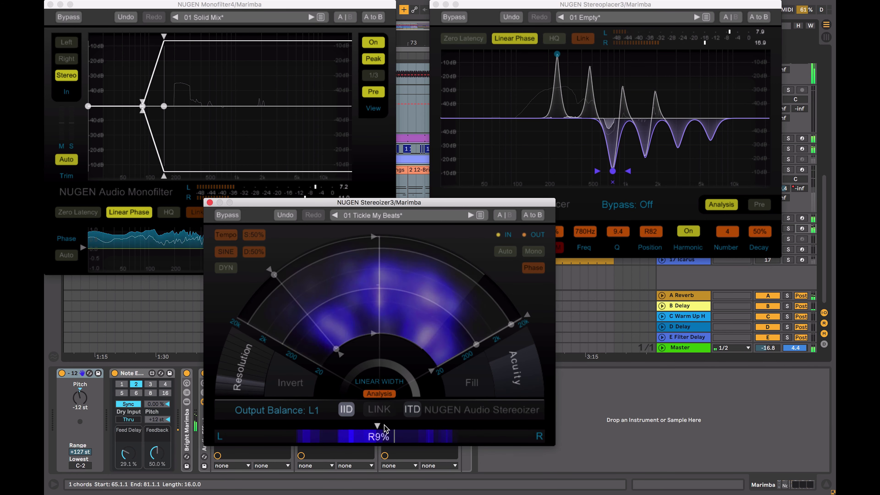
left_click_drag(274, 274, 275, 274)
left_click(787, 228)
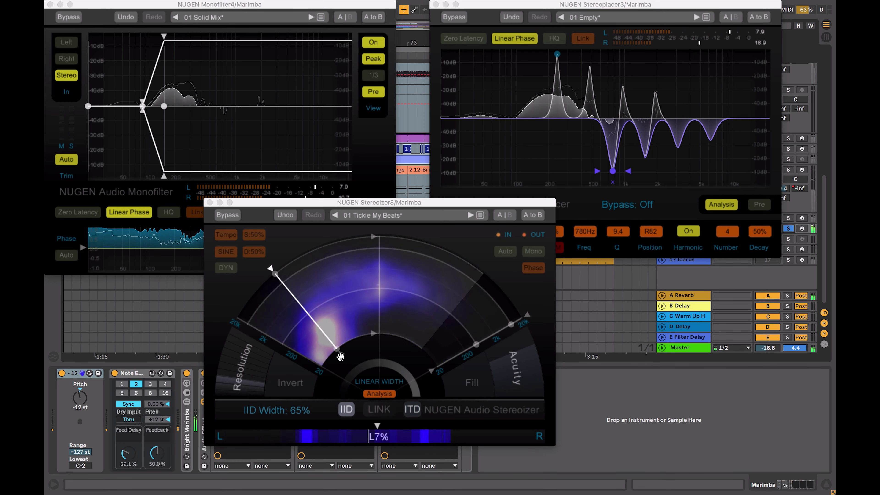
left_click(334, 349)
left_click_drag(335, 351, 303, 273)
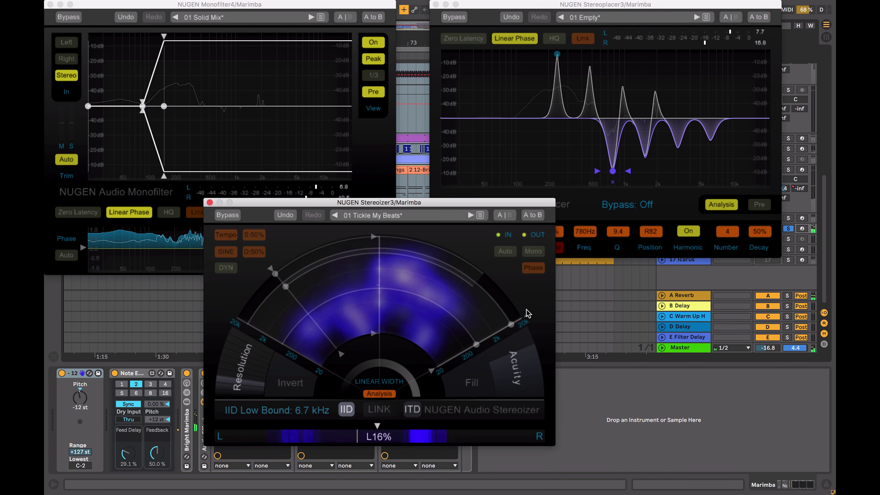
left_click_drag(526, 316, 460, 317)
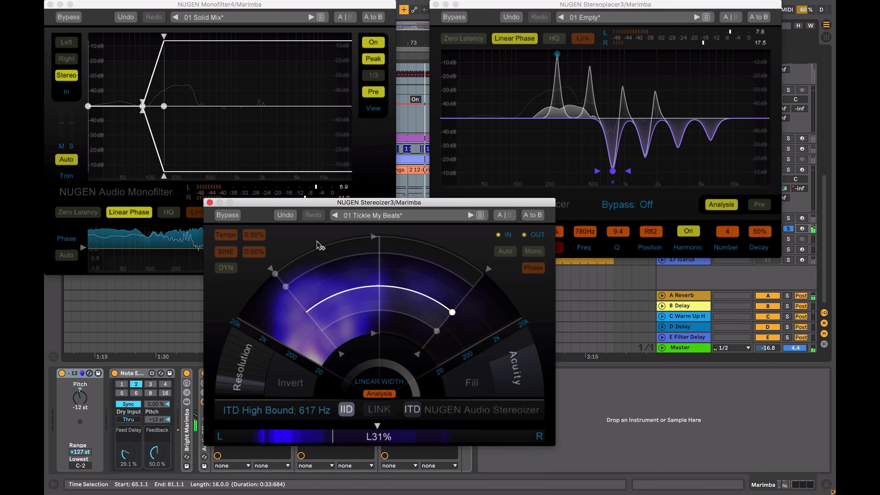
left_click_drag(335, 204, 384, 195)
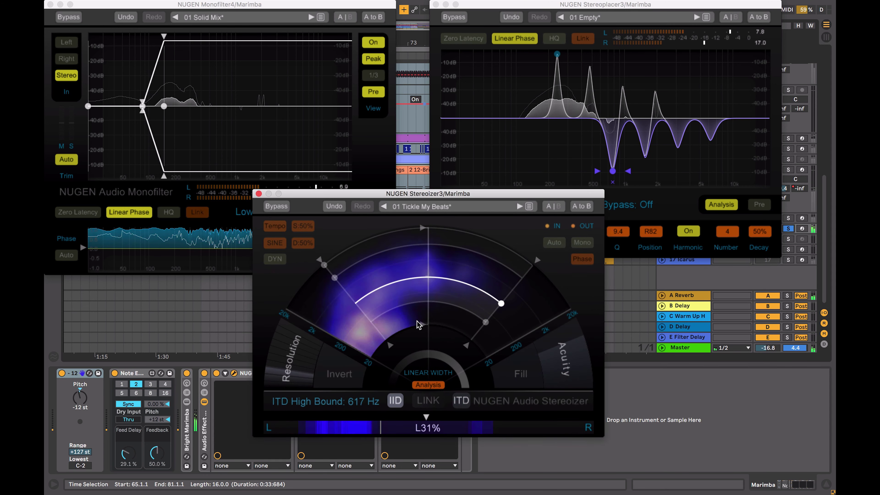
Step: Set IID focus to 550 Hz–6.5 kHz, linear width 190%, ITD low bound 210 Hz, then bypass to compare
left_click_drag(427, 326, 423, 231)
left_click_drag(421, 237, 421, 242)
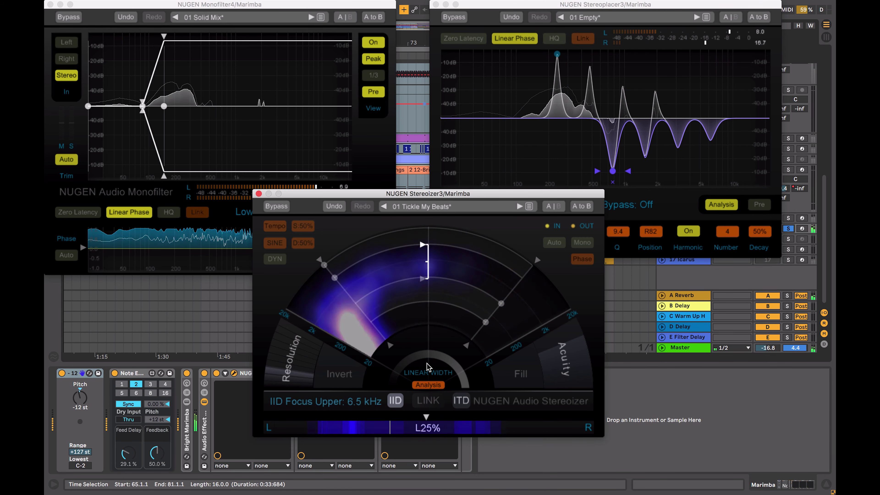
left_click_drag(422, 378, 421, 382)
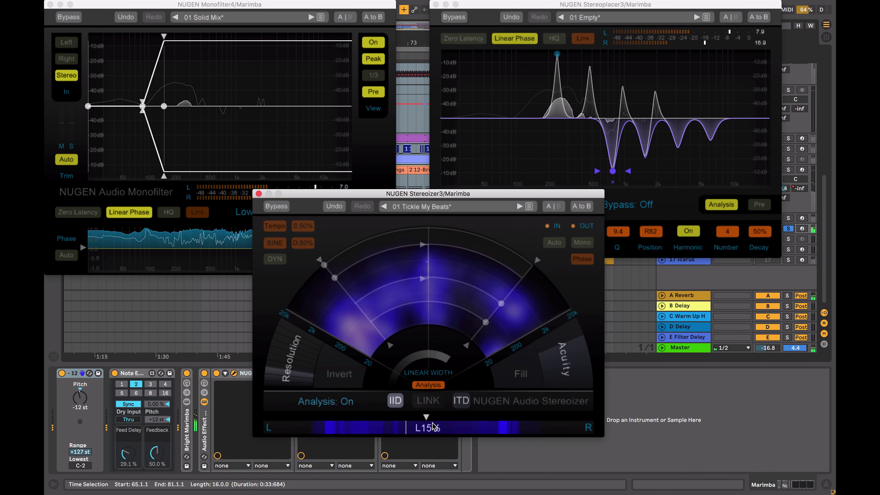
left_click_drag(485, 326, 492, 315)
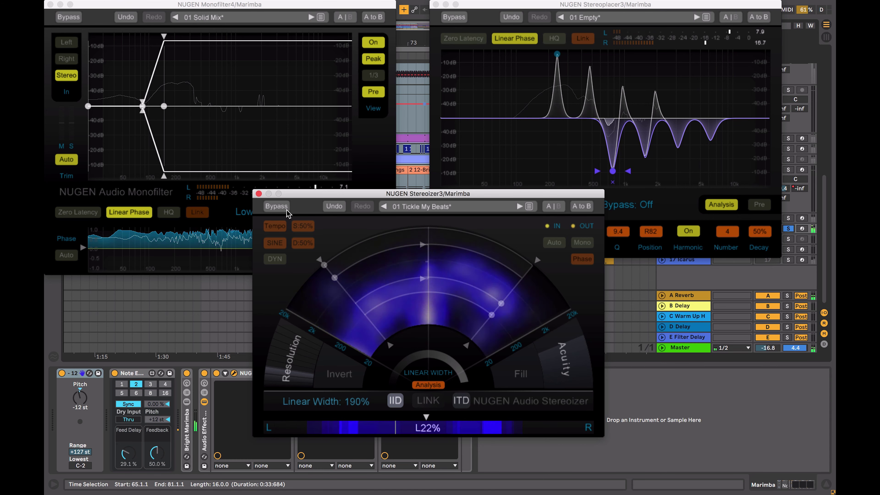
left_click(280, 207)
Step: Re-enable the Stereoizer with tempo-synced DYN modulation: depth 100%, shape RND1, speed 100%
left_click(280, 208)
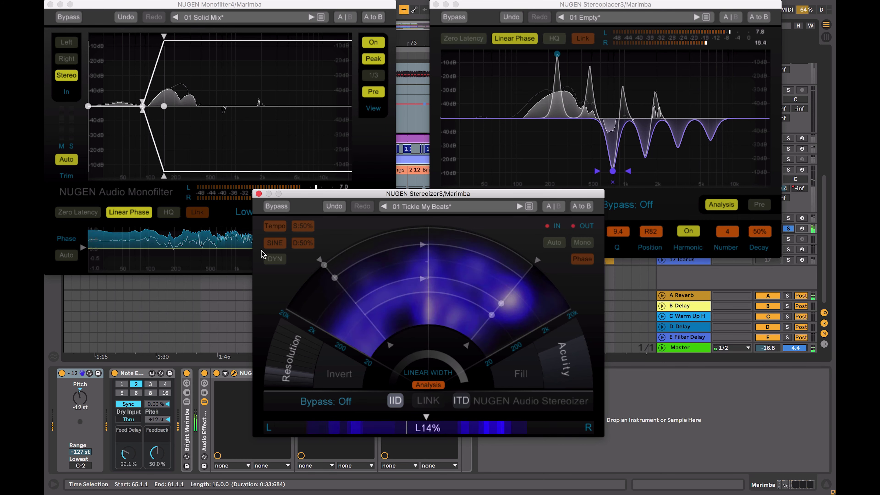
left_click(273, 259)
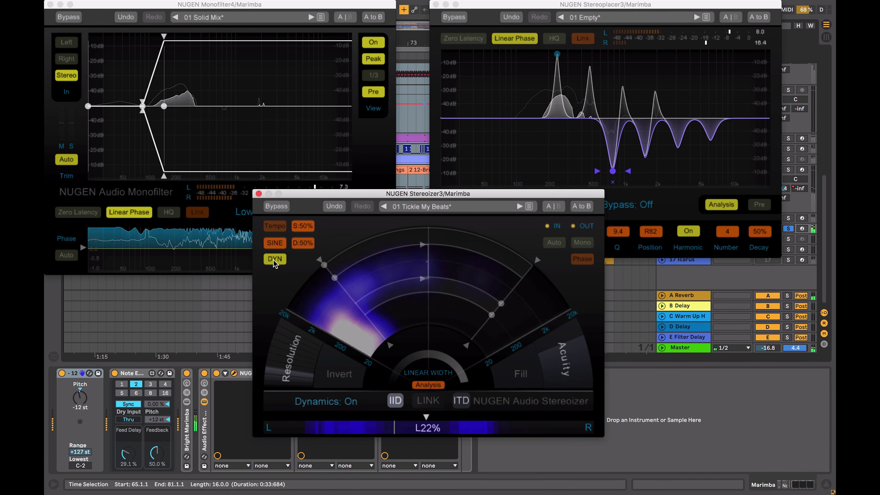
left_click(274, 225)
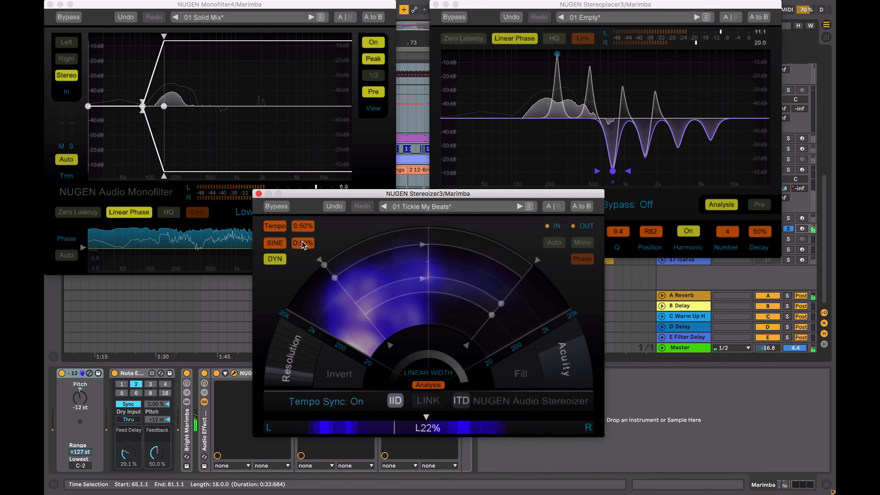
left_click_drag(303, 242, 298, 215)
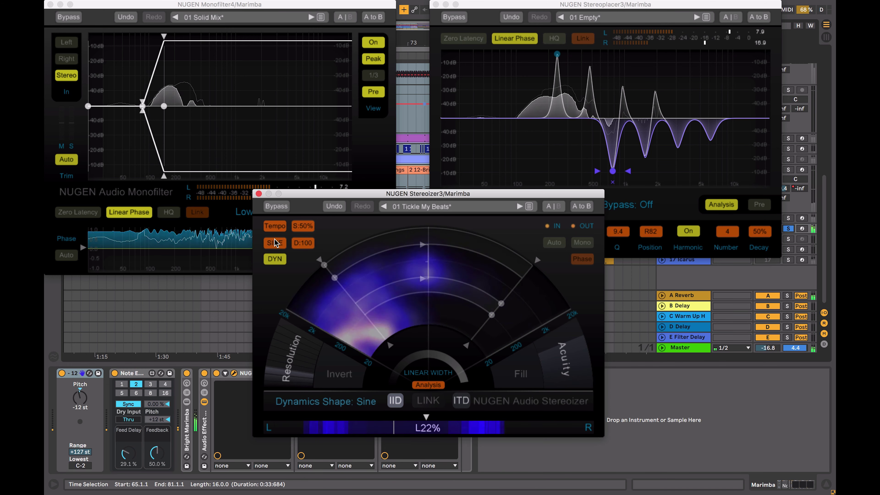
left_click_drag(275, 243, 268, 176)
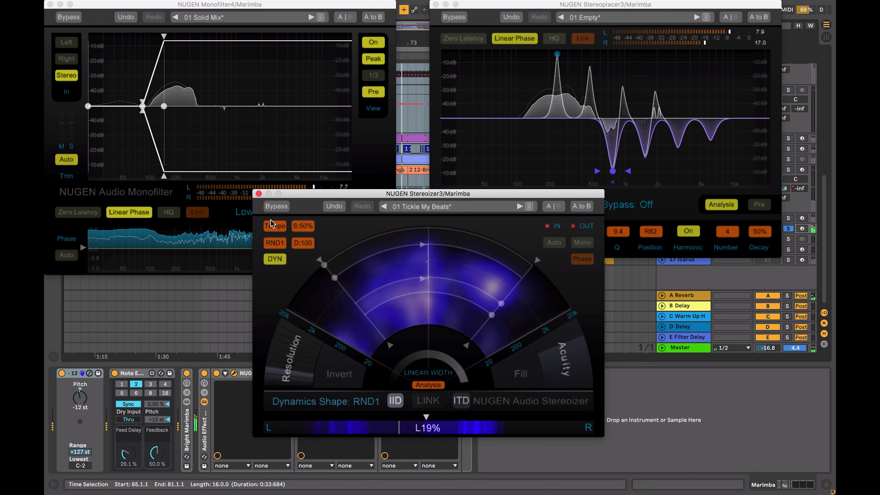
left_click_drag(300, 228, 300, 208)
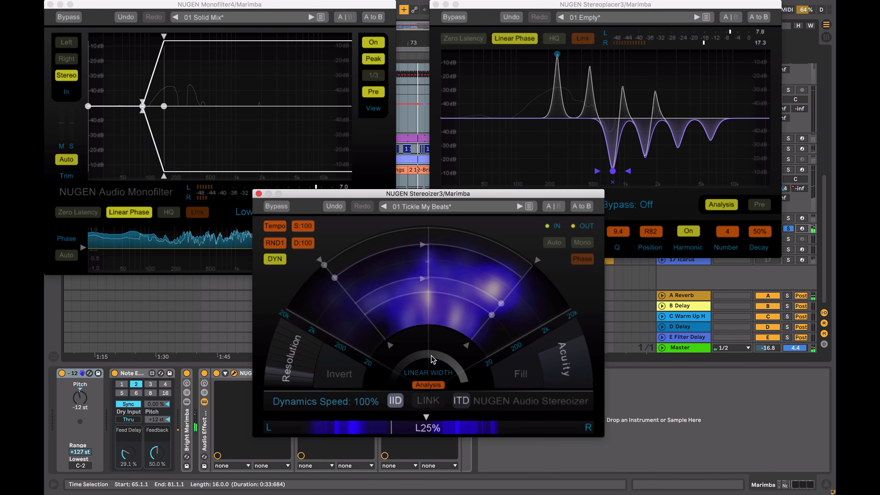
Step: Widen IID and ITD width to 100%, raise acuity to 84%, and A/B the Stereoizer with Bypass
mouse_move(380, 341)
left_click_drag(381, 341, 376, 361)
left_click_drag(536, 259, 571, 304)
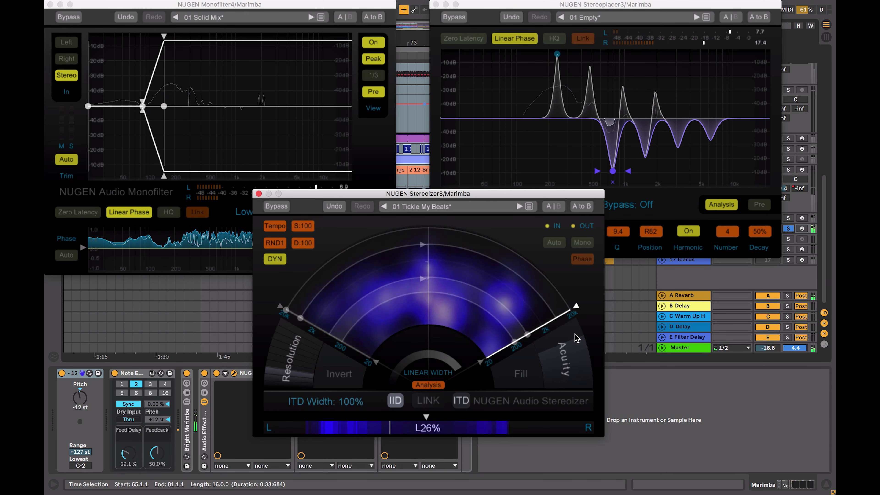
left_click_drag(563, 363, 563, 346)
left_click(276, 207)
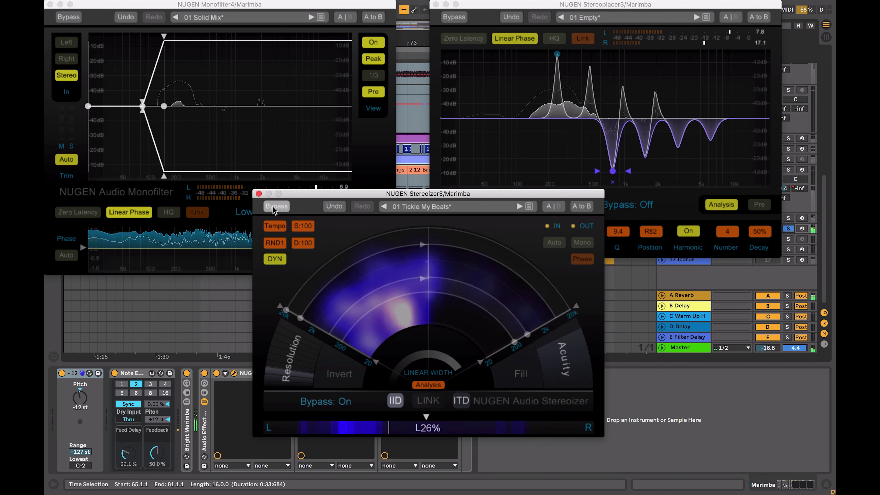
left_click(274, 208)
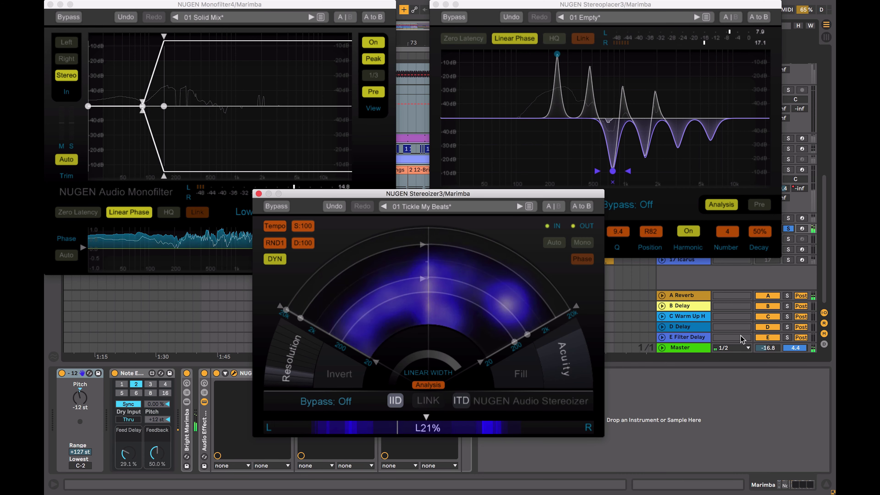
Step: Unsolo the Marimba track, move the Stereoplacer window aside, and show the chords track's devices
left_click(789, 229)
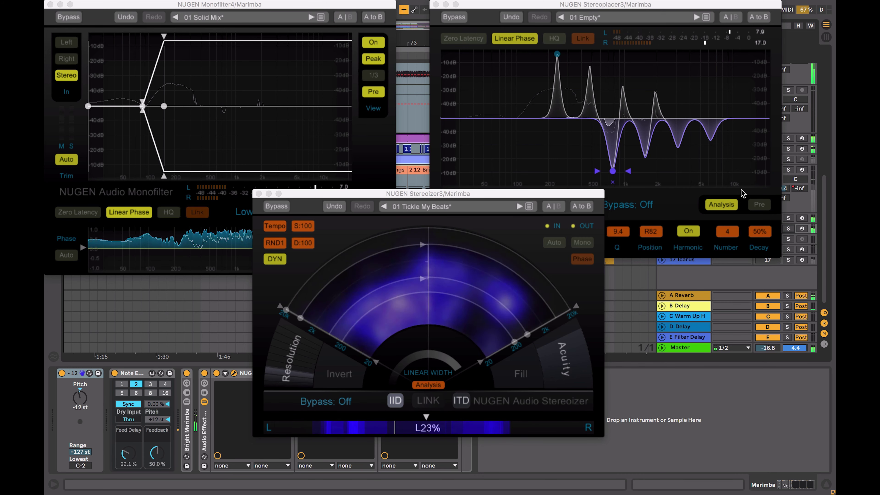
left_click(710, 14)
left_click_drag(710, 14, 624, 24)
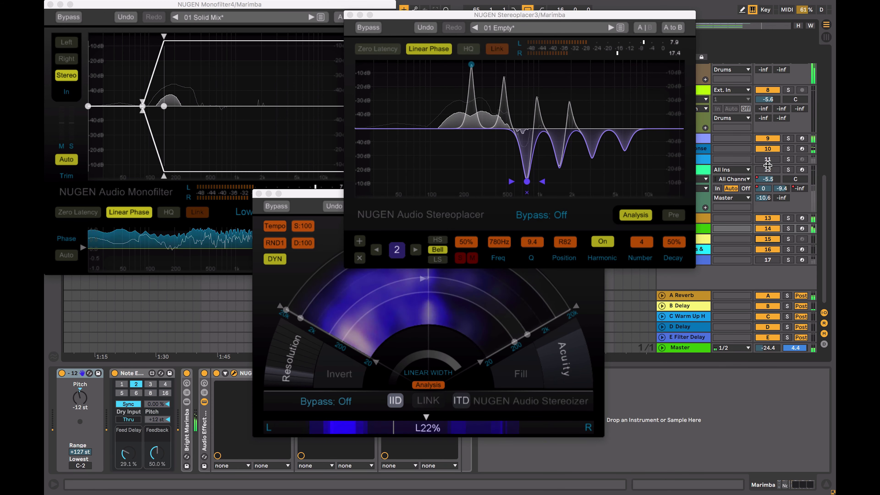
left_click(767, 160)
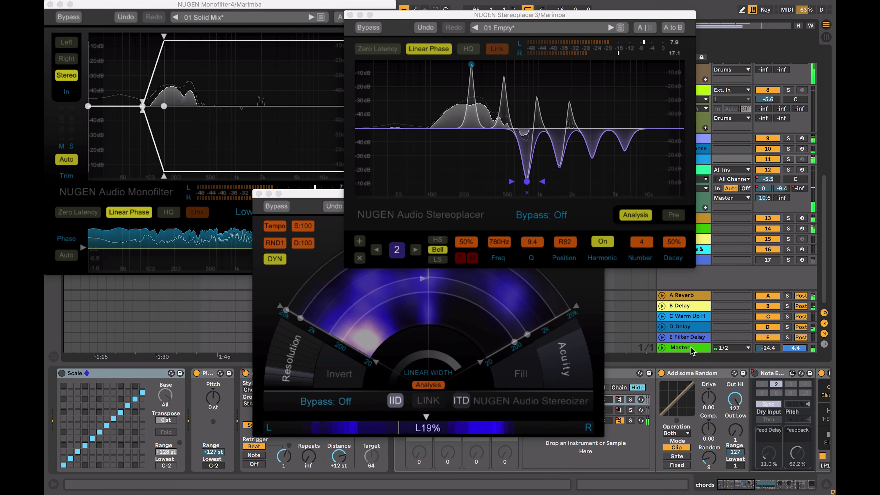
Step: Select the Master track and close the Marimba's Stereoizer, Stereoplacer and Monofilter windows
left_click(336, 258)
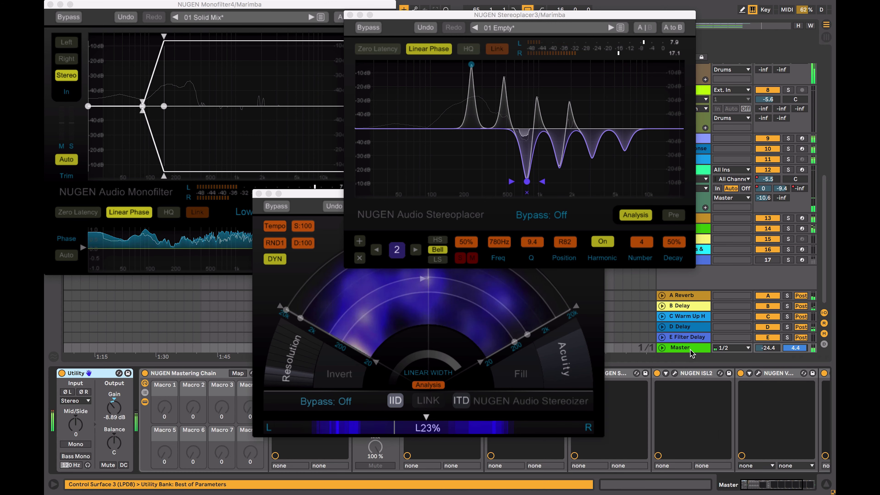
left_click(259, 194)
left_click(349, 15)
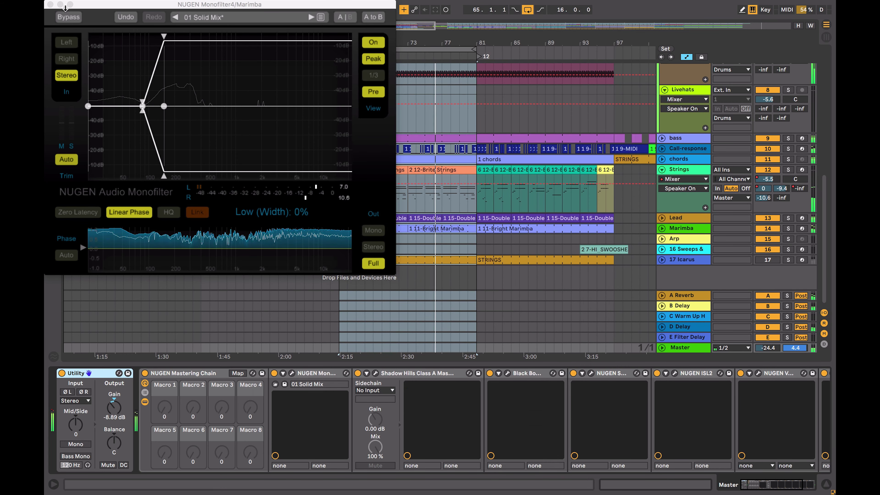
left_click(50, 4)
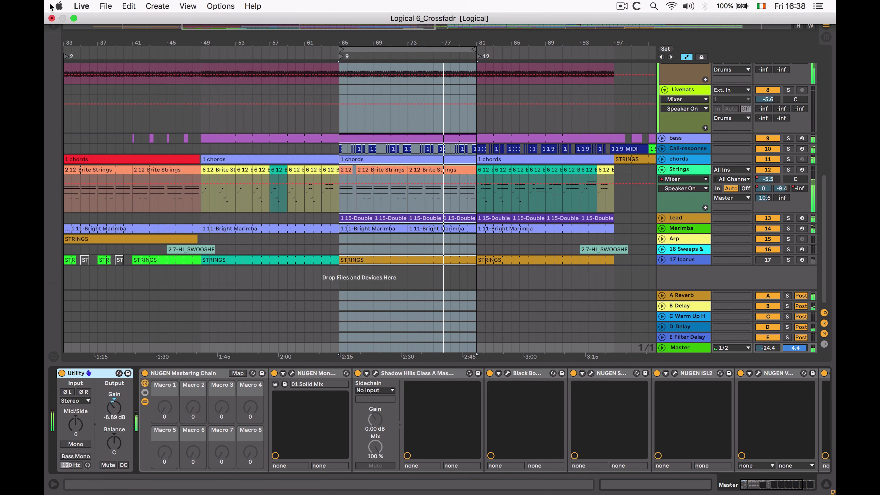
Step: Lower the Master Monofilter's low crossover to 72 Hz, then open the Master Stereoizer and bypass it
left_click(292, 373)
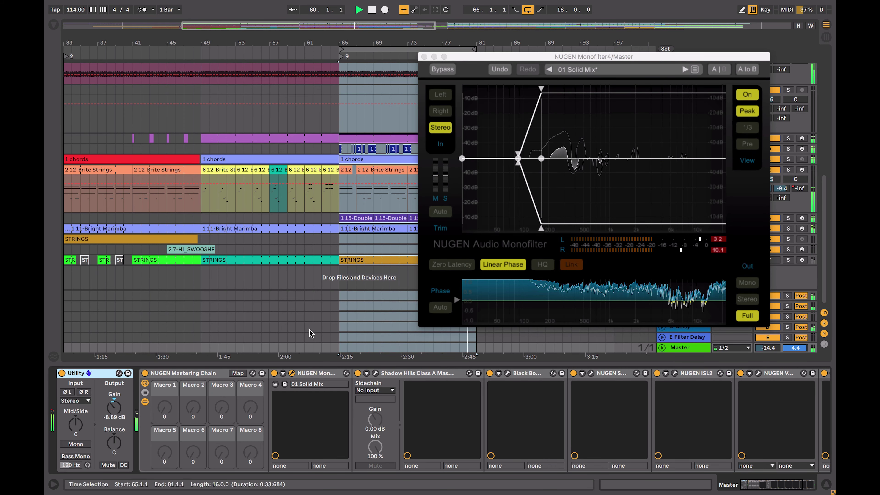
mouse_move(517, 159)
left_click_drag(517, 160, 512, 162)
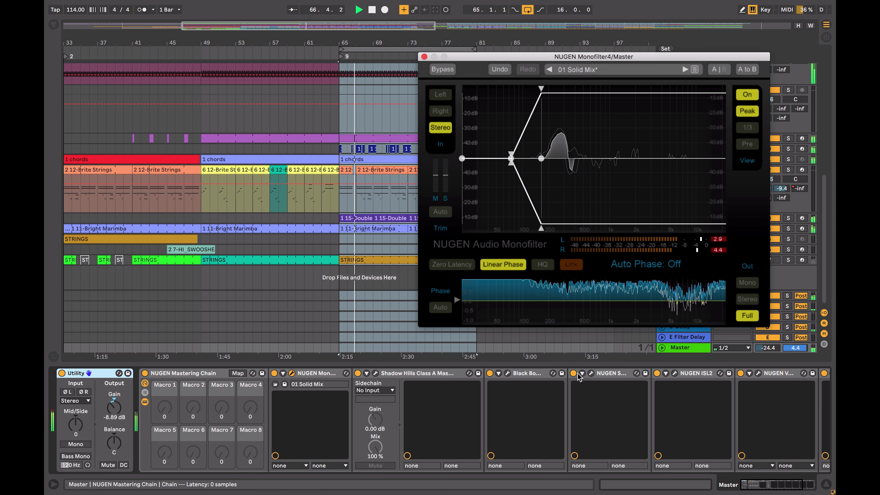
left_click(591, 373)
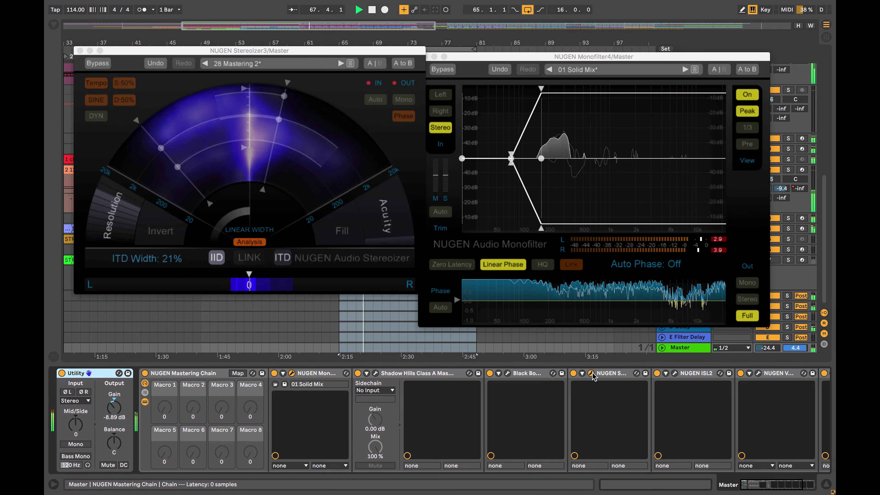
left_click(98, 64)
Step: Re-enable the Master Stereoizer and bring up Insight 2's Sound Field display
left_click(101, 64)
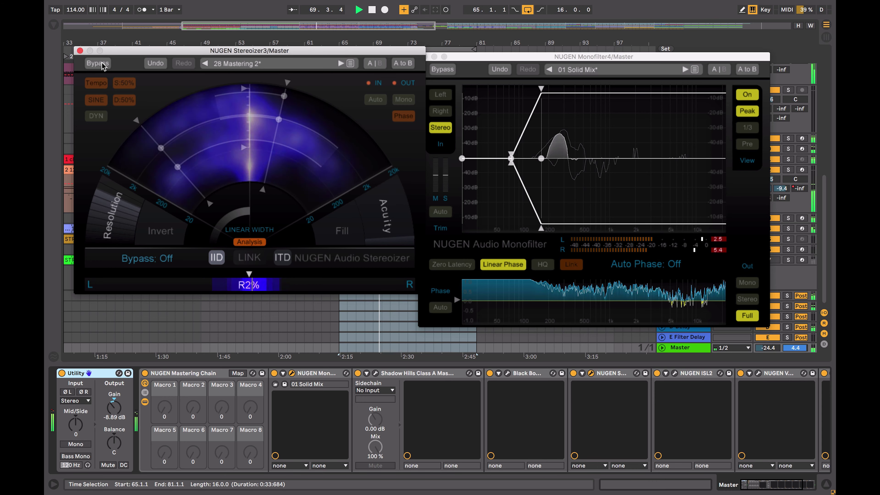
scroll(693, 375, "right", 5)
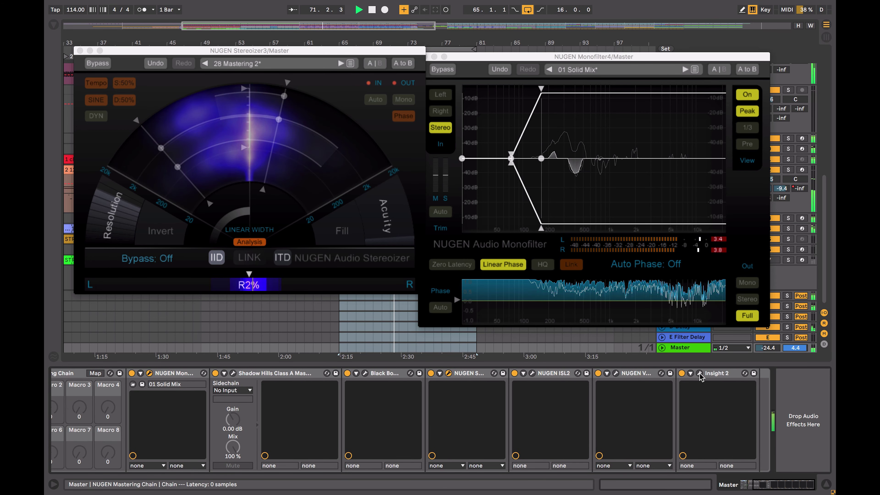
left_click(698, 373)
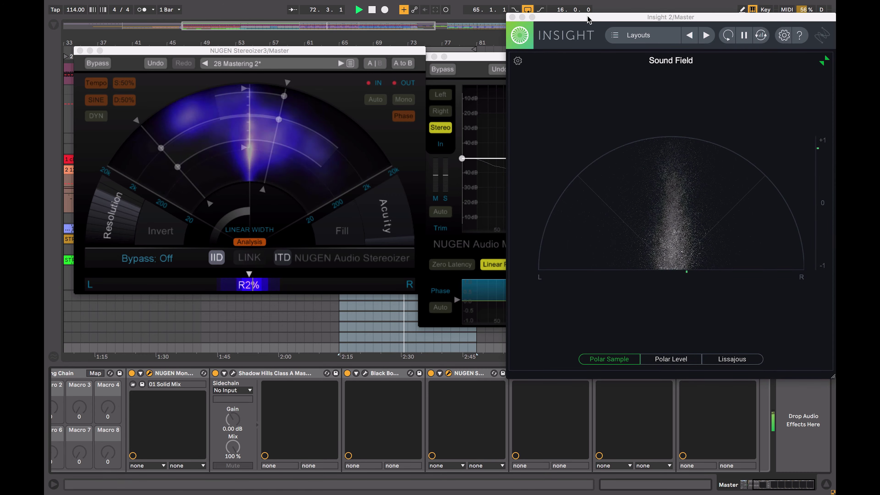
Step: Raise the Master Stereoizer's linear width to about 159% and ITD width to 37%
left_click_drag(670, 17, 607, 27)
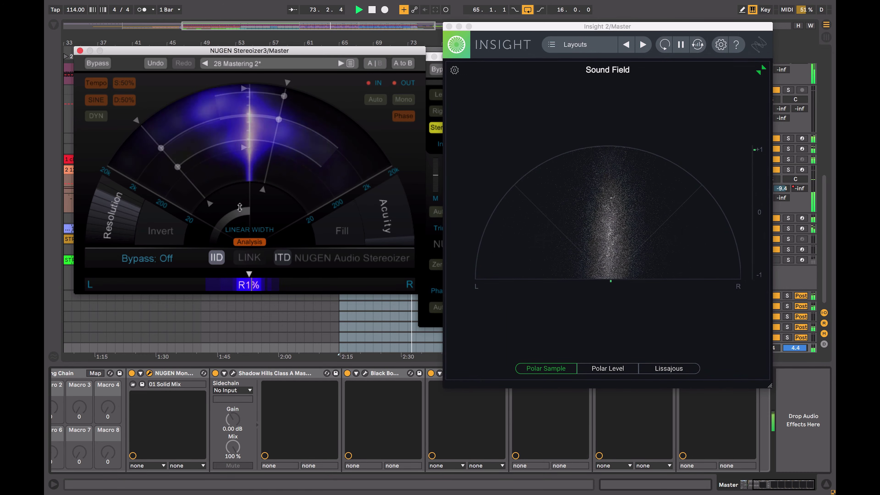
left_click_drag(236, 203, 238, 180)
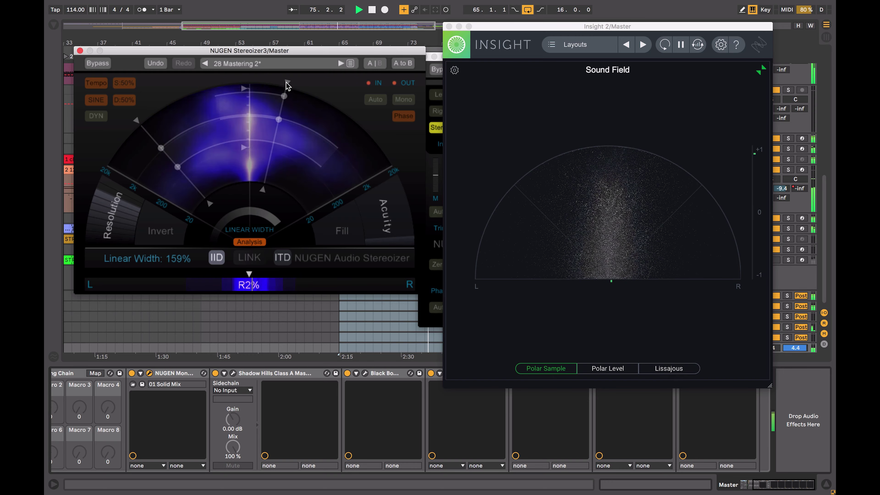
left_click_drag(287, 83, 313, 91)
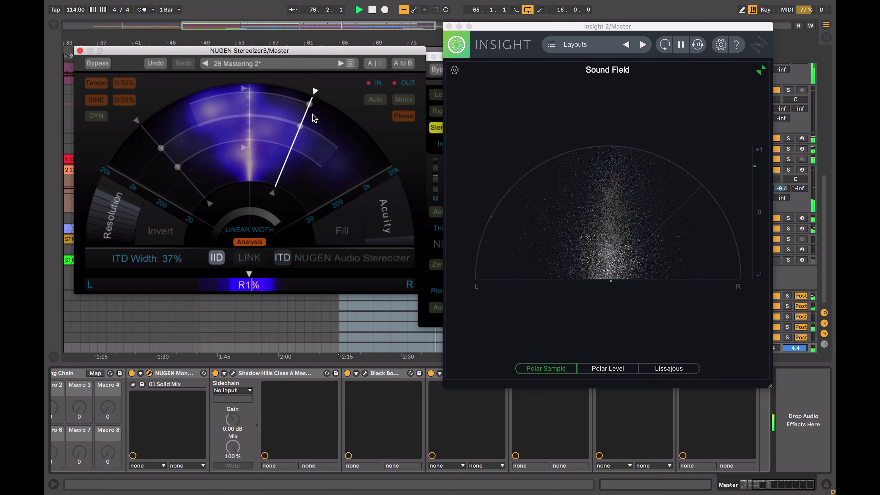